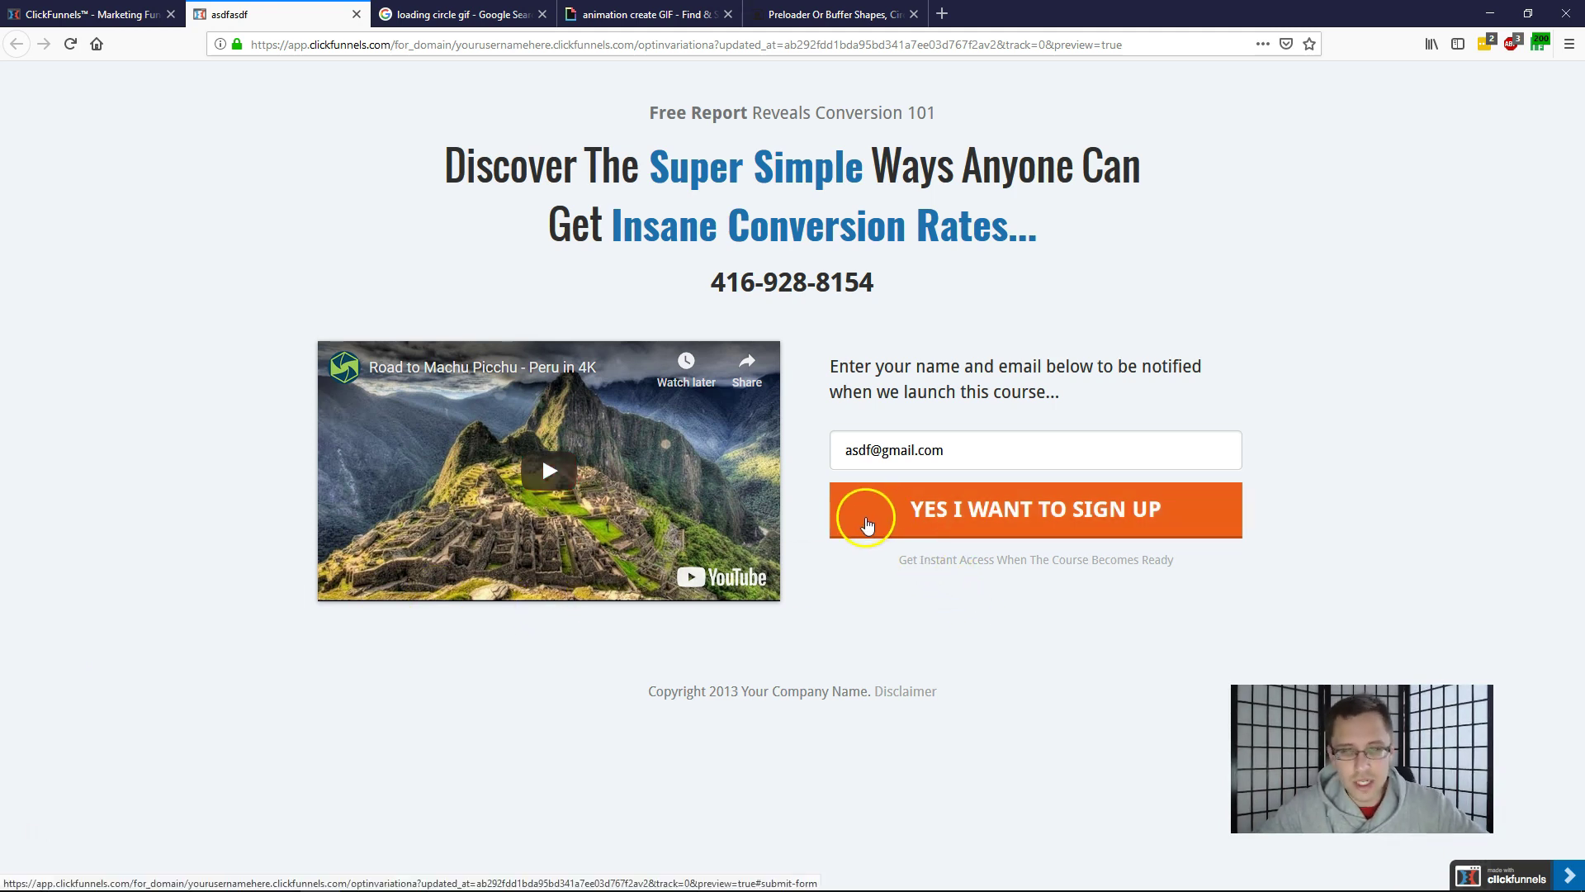
Step: Submit the test sign-up and look over the thank-you page heading and text
{"action": "left_click", "coordinate": [867, 525]}
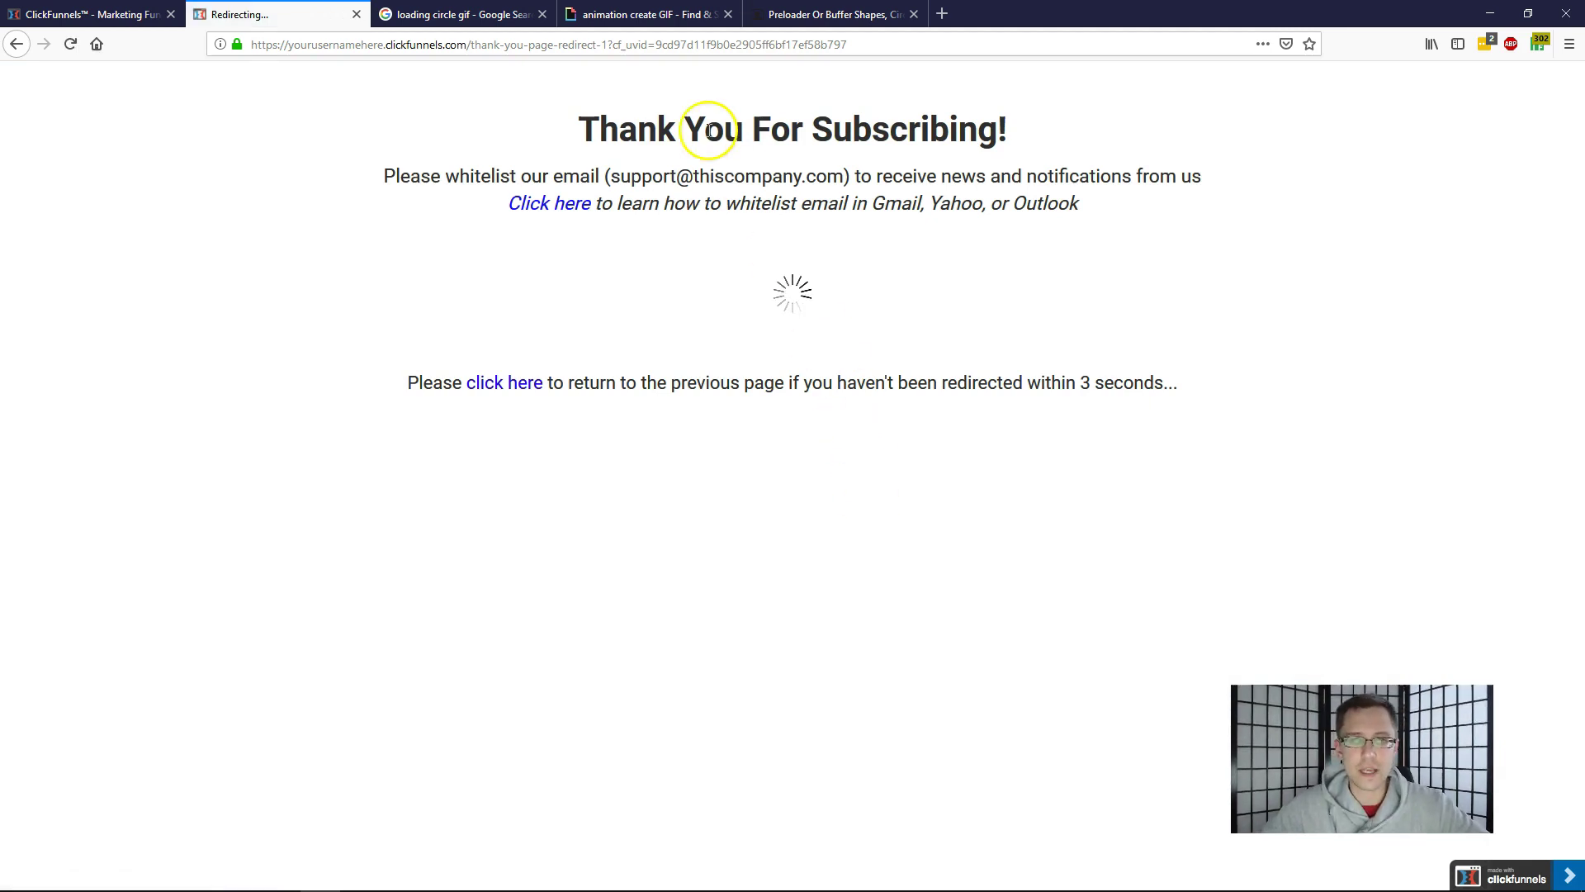
{"action": "left_click_drag", "start_coordinate": [708, 130], "coordinate": [810, 131]}
{"action": "left_click_drag", "start_coordinate": [632, 175], "coordinate": [653, 177]}
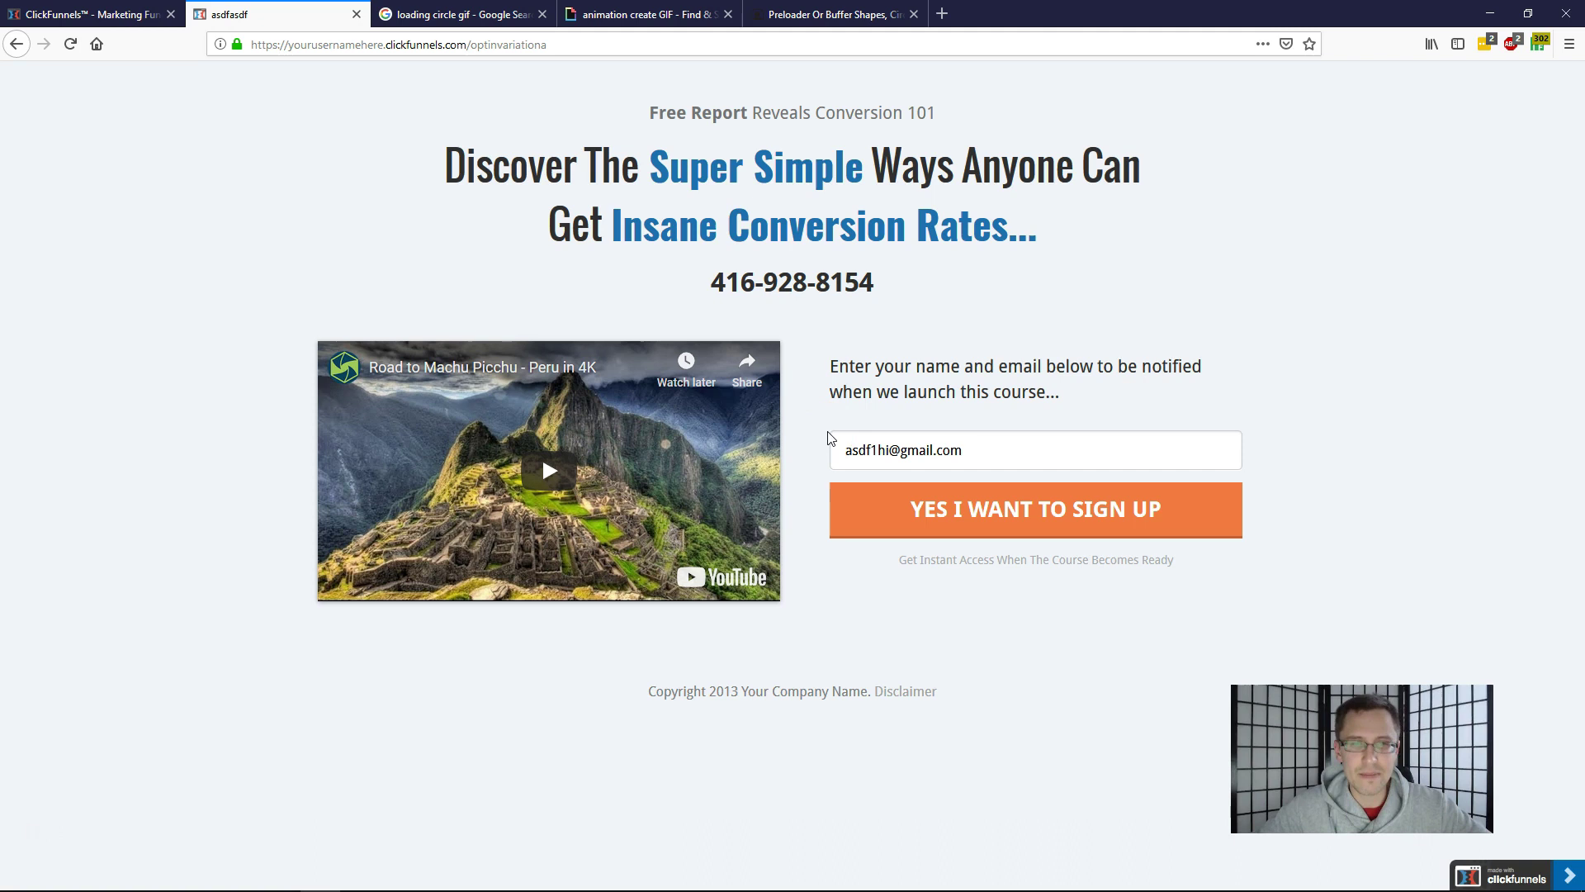
Step: Submit the sign-up again and read the fallback 'click here' sentence before the redirect
{"action": "left_click", "coordinate": [843, 508]}
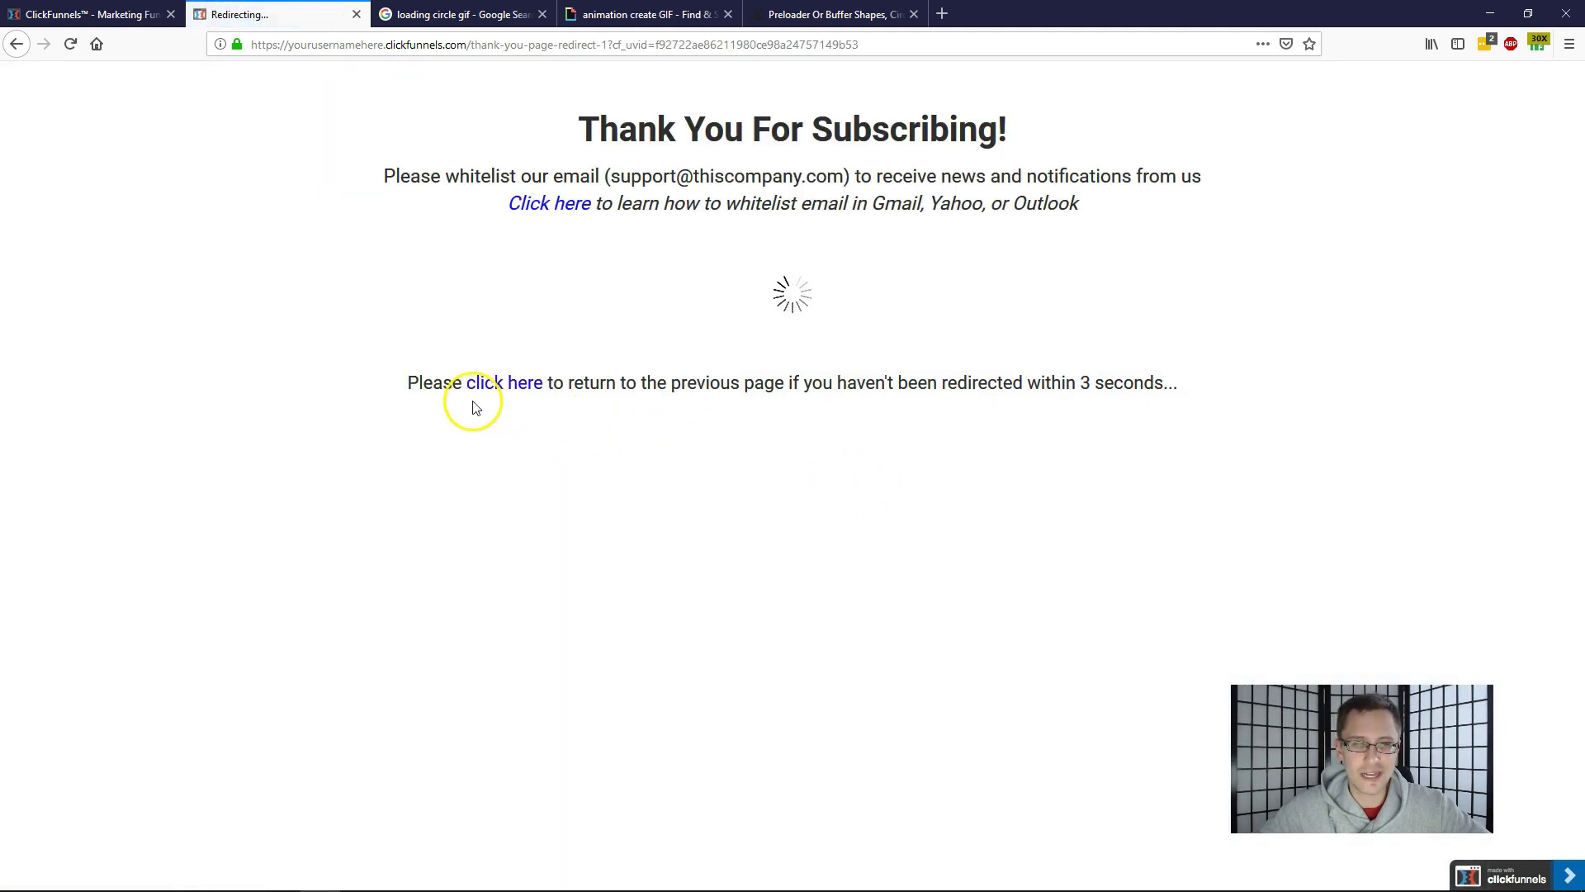
{"action": "left_click_drag", "start_coordinate": [424, 385], "coordinate": [1118, 382]}
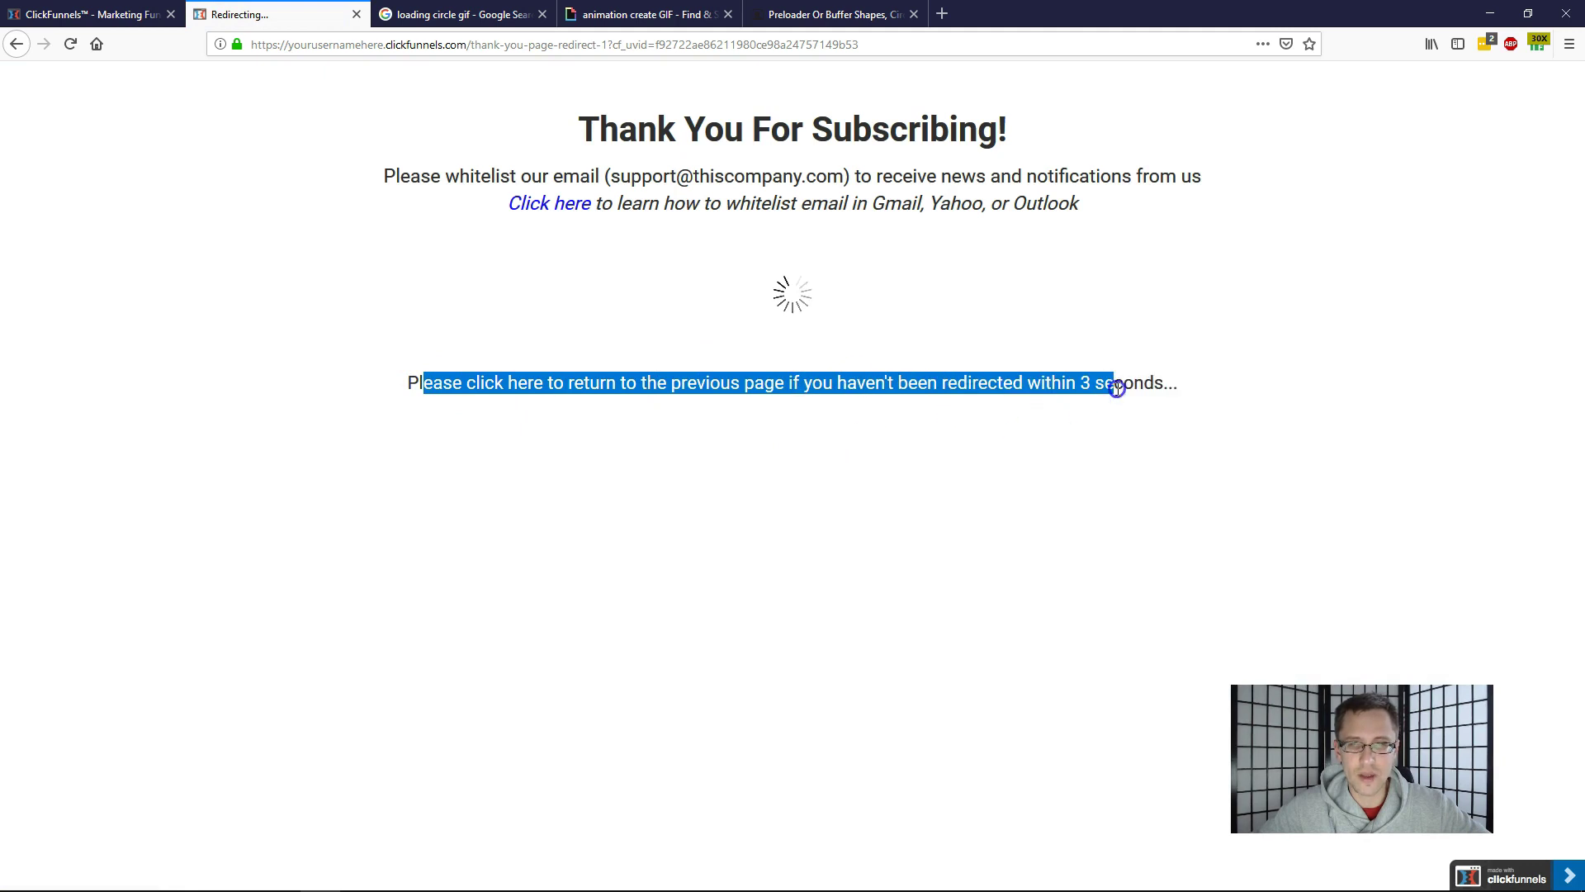
{"action": "left_click", "coordinate": [1023, 390]}
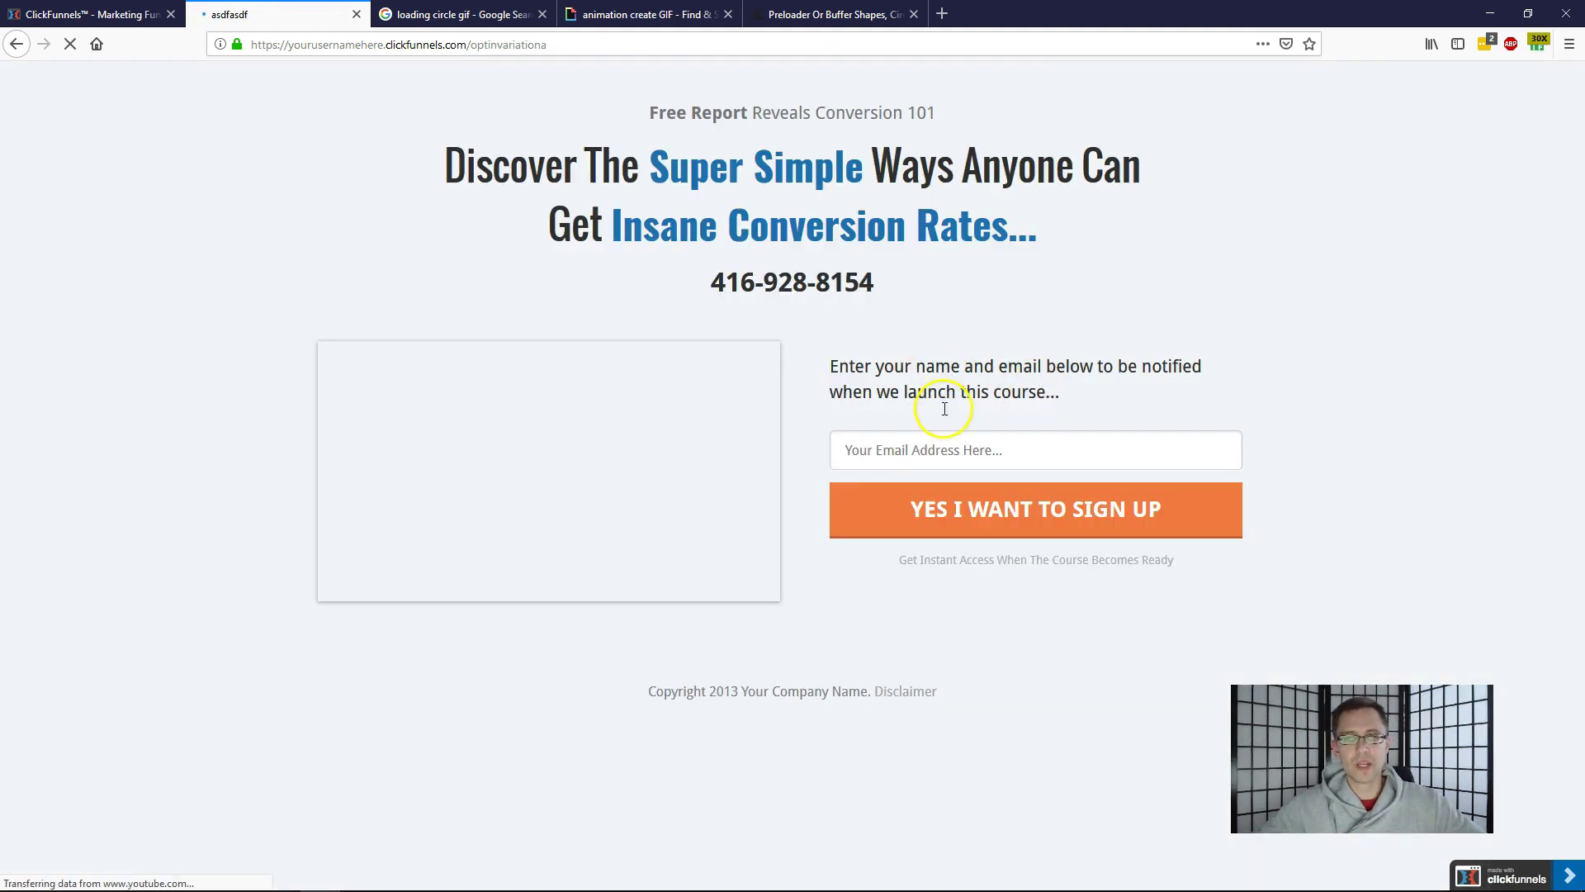
Step: Close the preview and open the Thank you page (redirect) step in the page editor
{"action": "left_click", "coordinate": [356, 14]}
{"action": "left_click", "coordinate": [395, 398]}
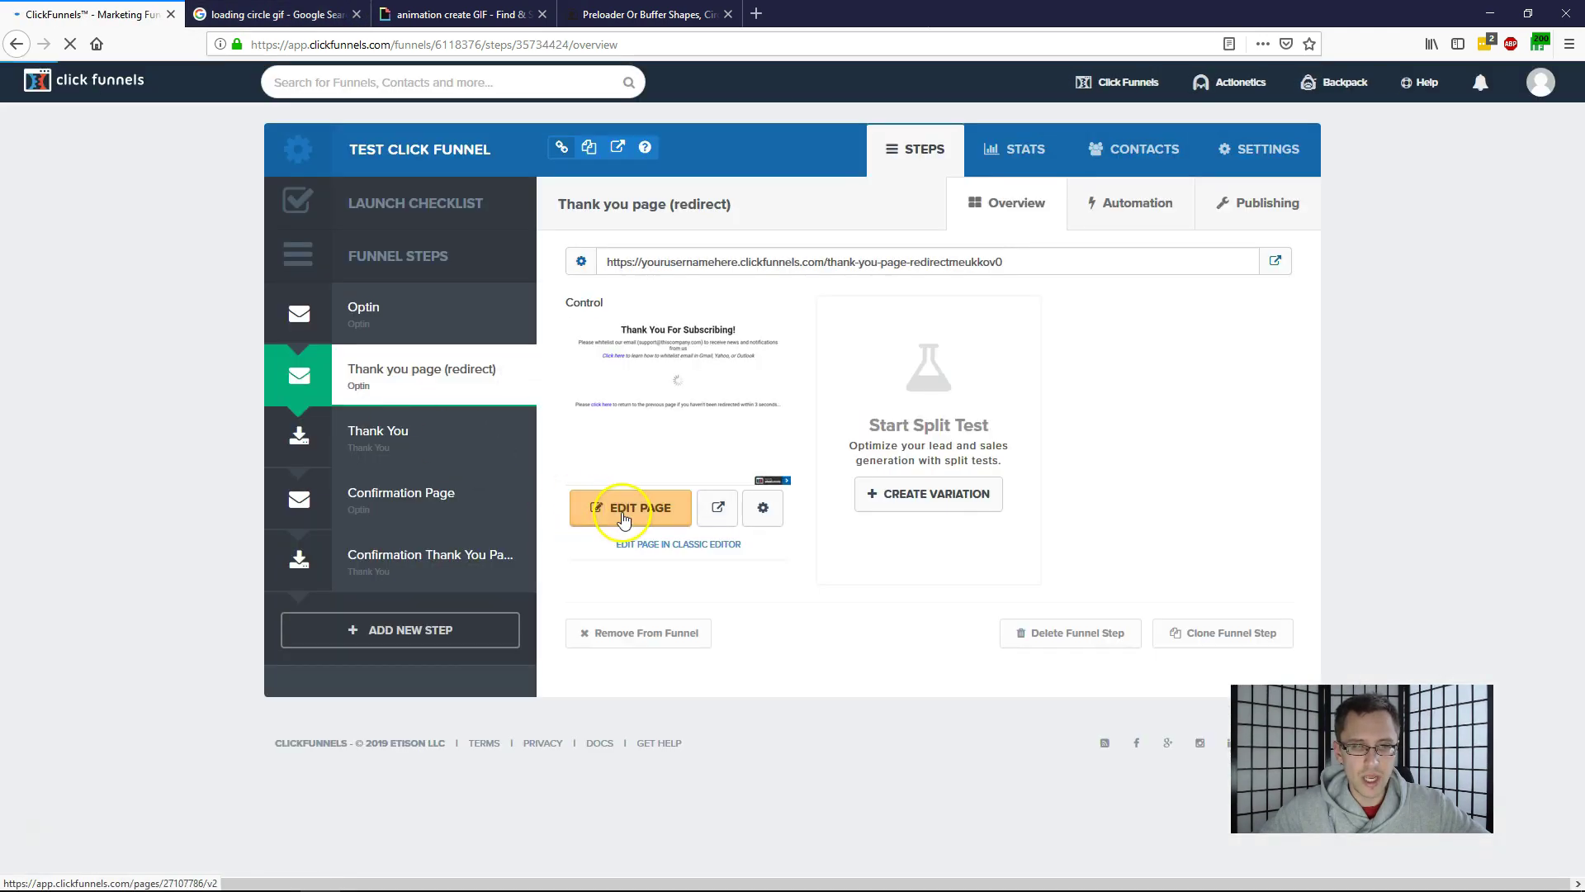
{"action": "left_click", "coordinate": [621, 515]}
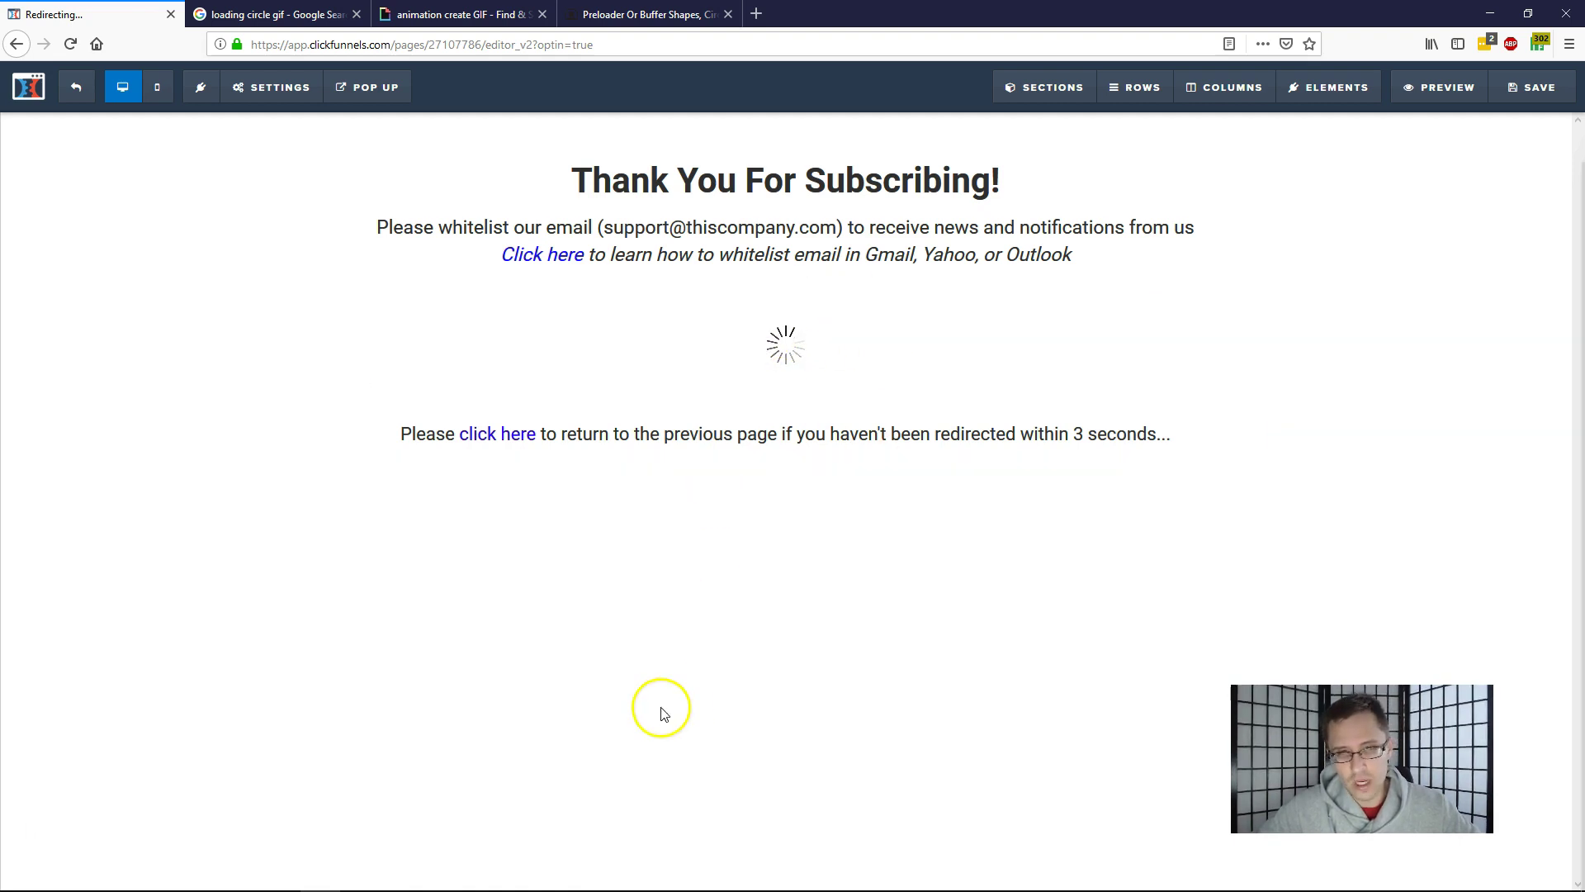
{"action": "mouse_move", "coordinate": [308, 89]}
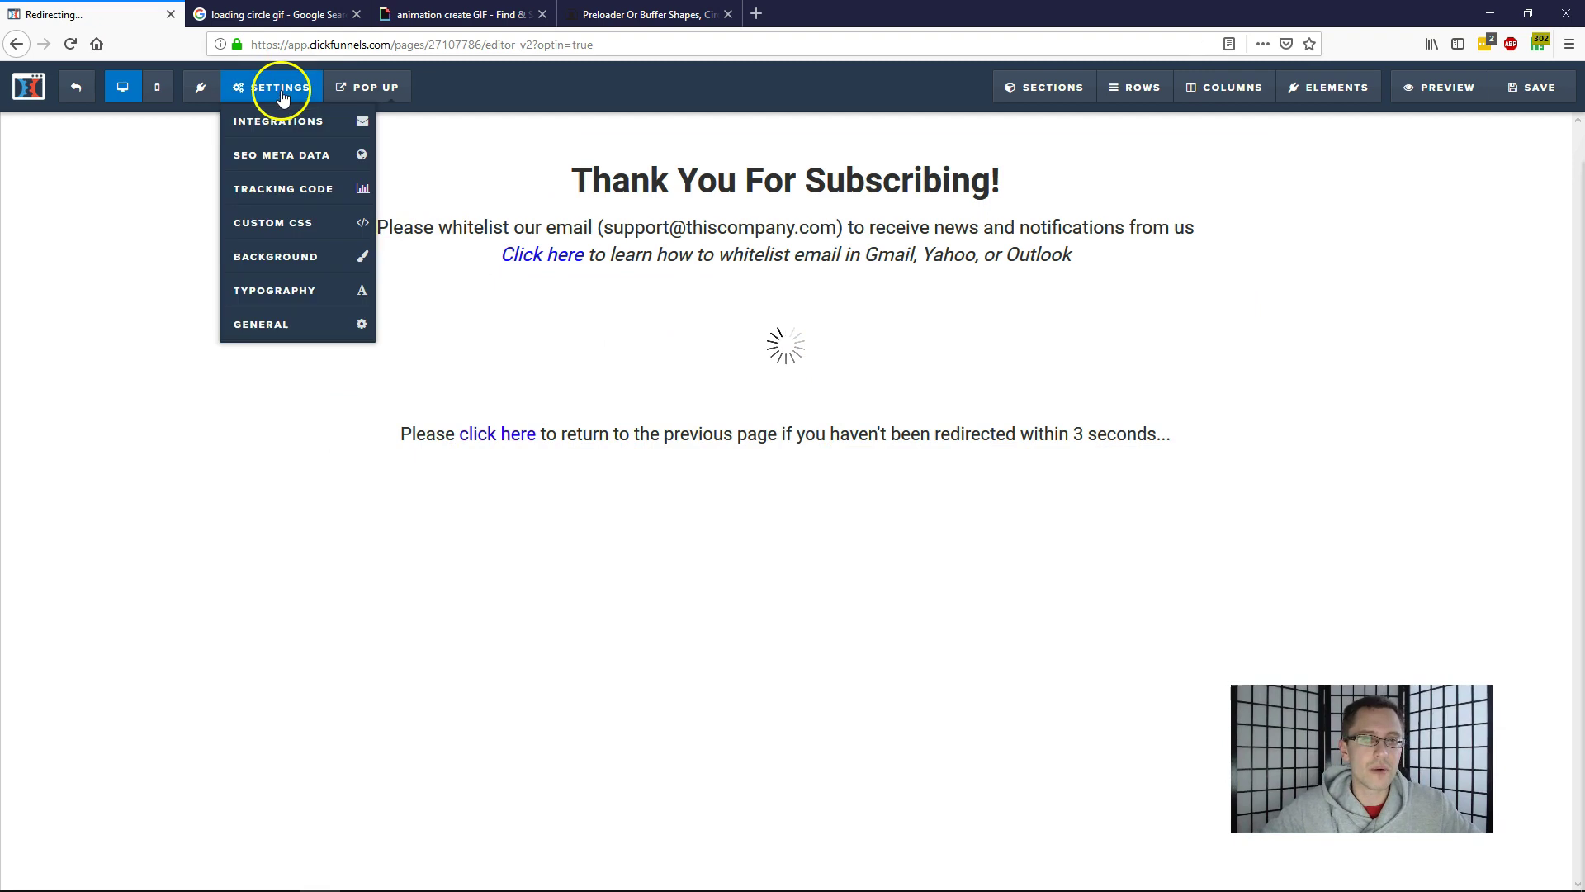
{"action": "left_click", "coordinate": [278, 189]}
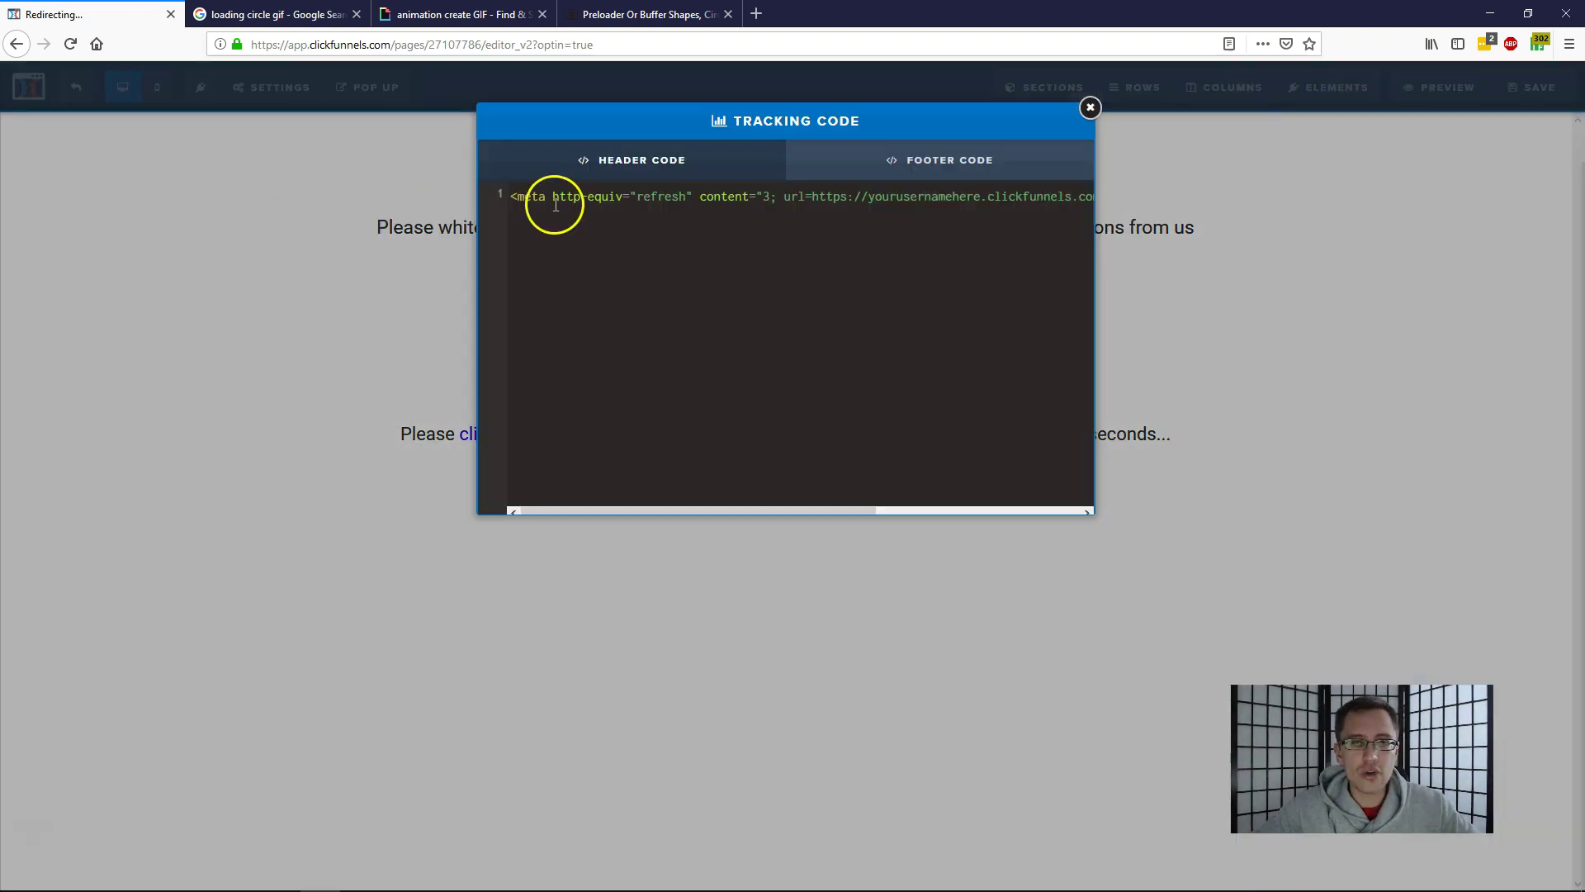
{"action": "left_click_drag", "start_coordinate": [513, 196], "coordinate": [591, 200]}
{"action": "left_click", "coordinate": [485, 213]}
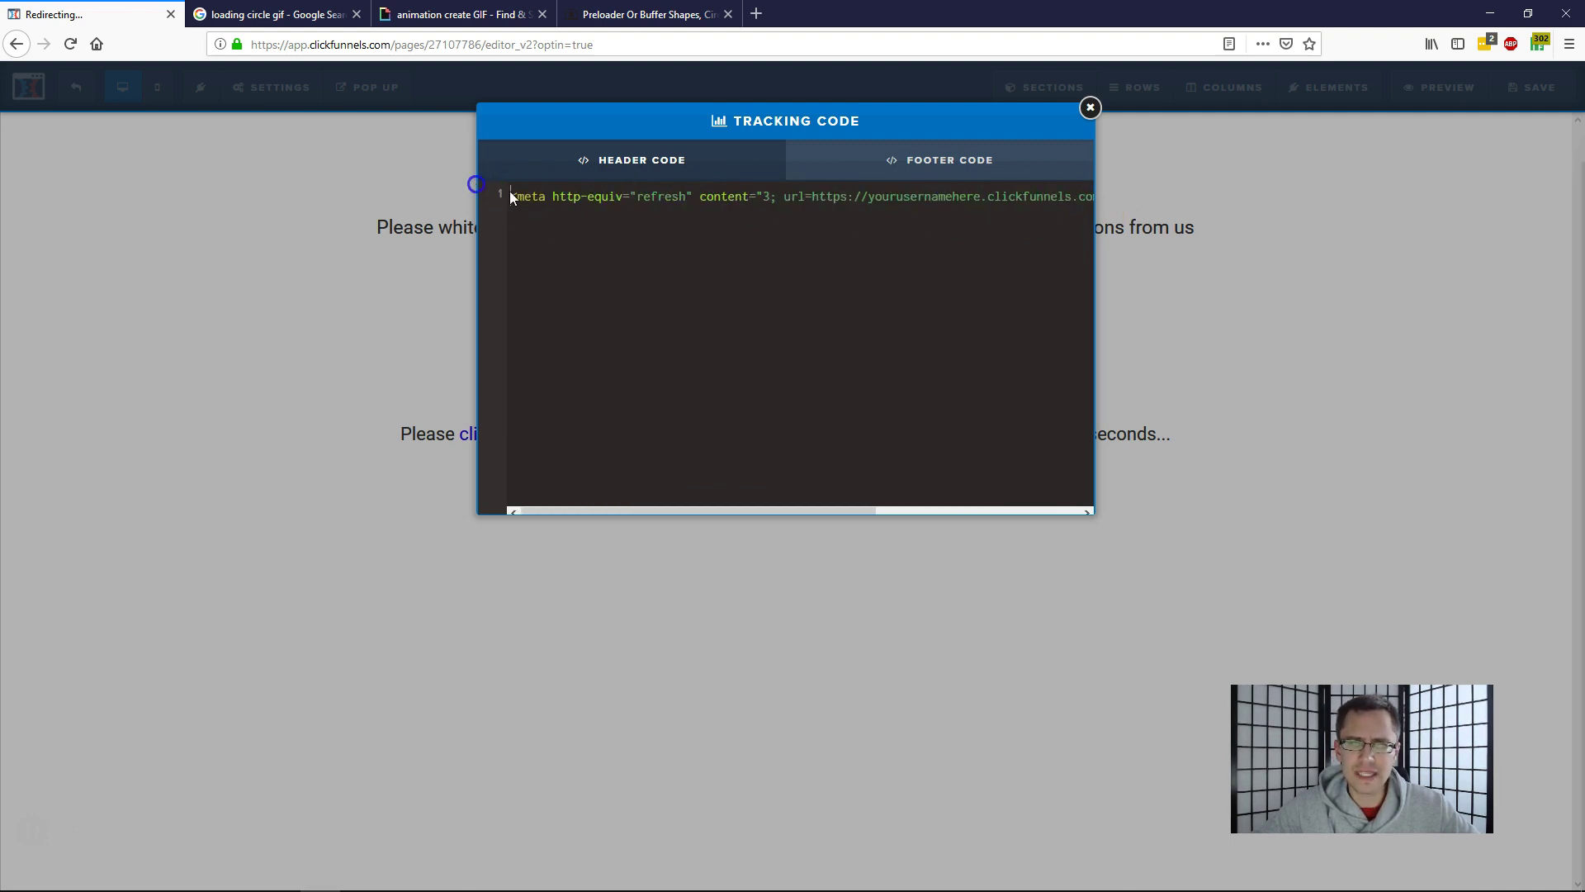
{"action": "left_click", "coordinate": [503, 198]}
{"action": "left_click", "coordinate": [522, 196]}
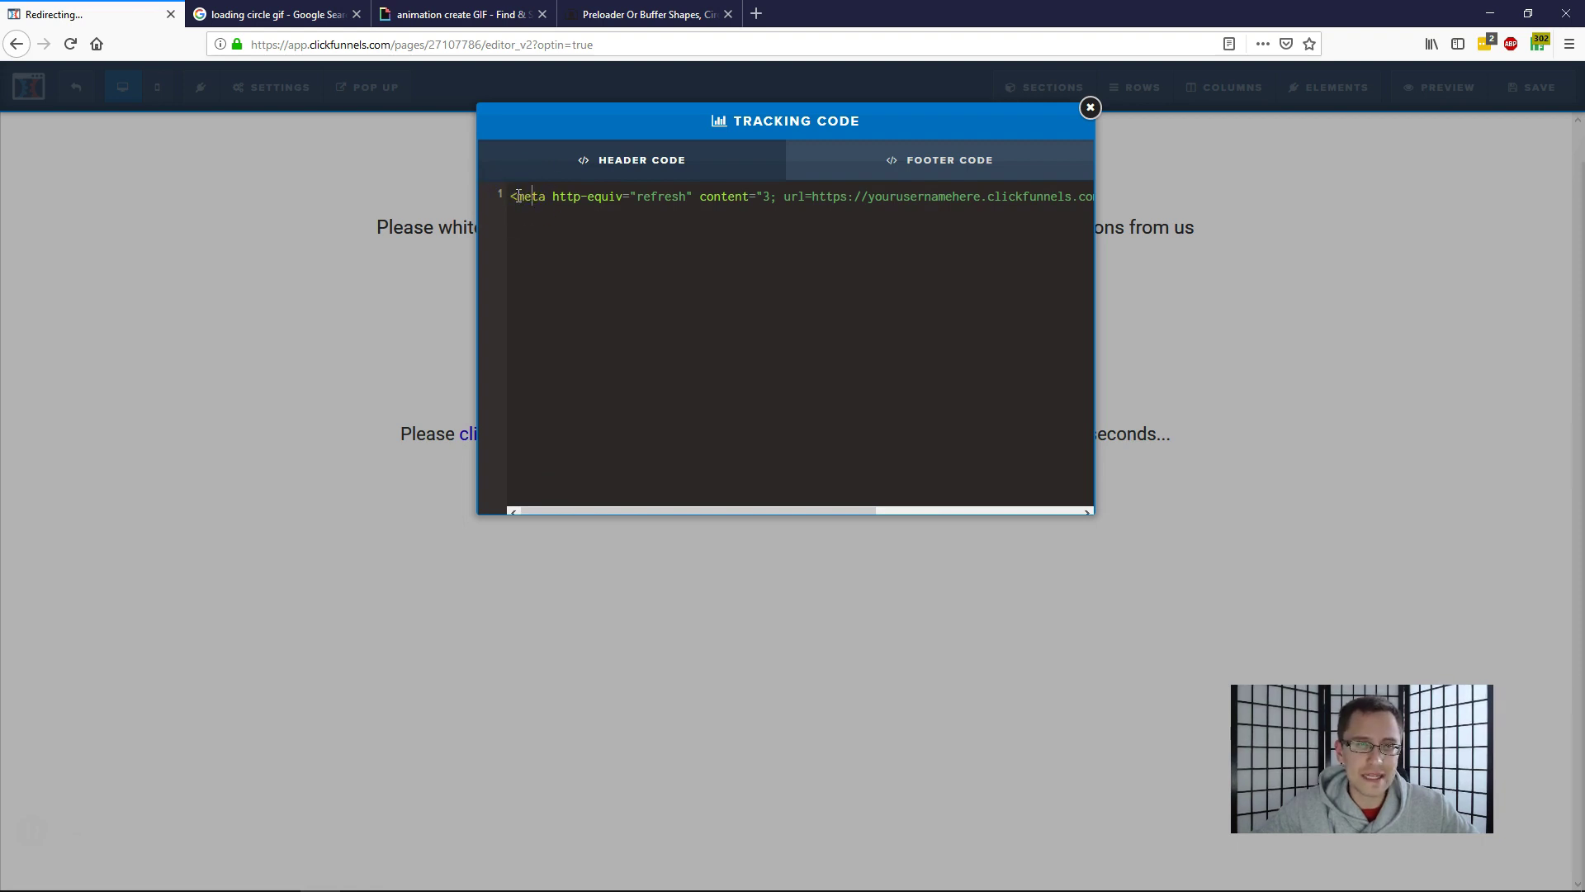
{"action": "left_click_drag", "start_coordinate": [518, 196], "coordinate": [1089, 247]}
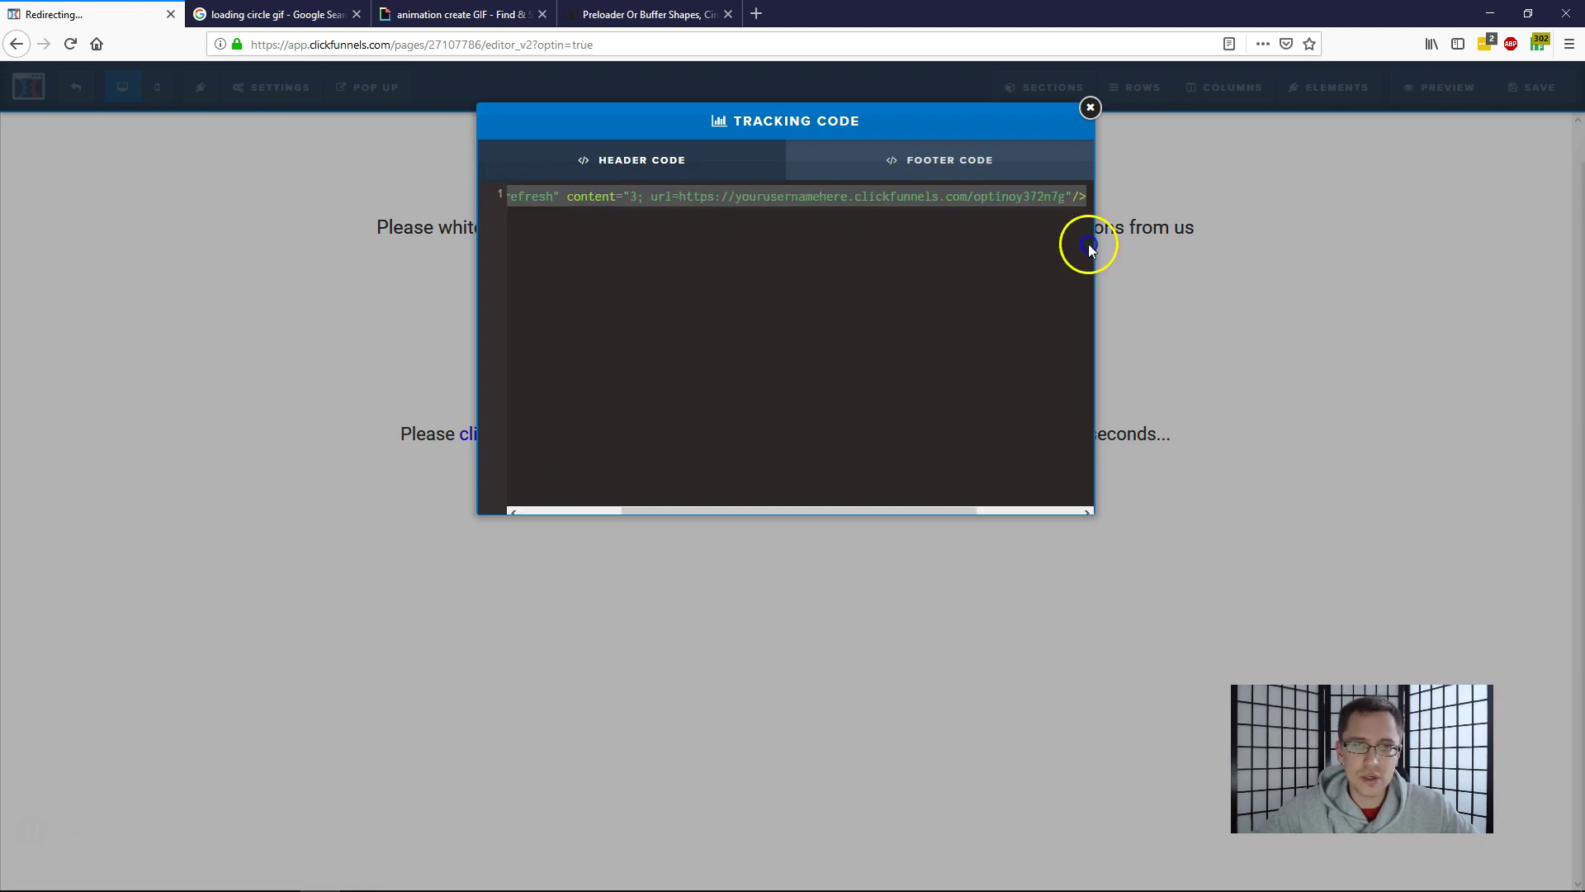
{"action": "left_click", "coordinate": [1090, 197]}
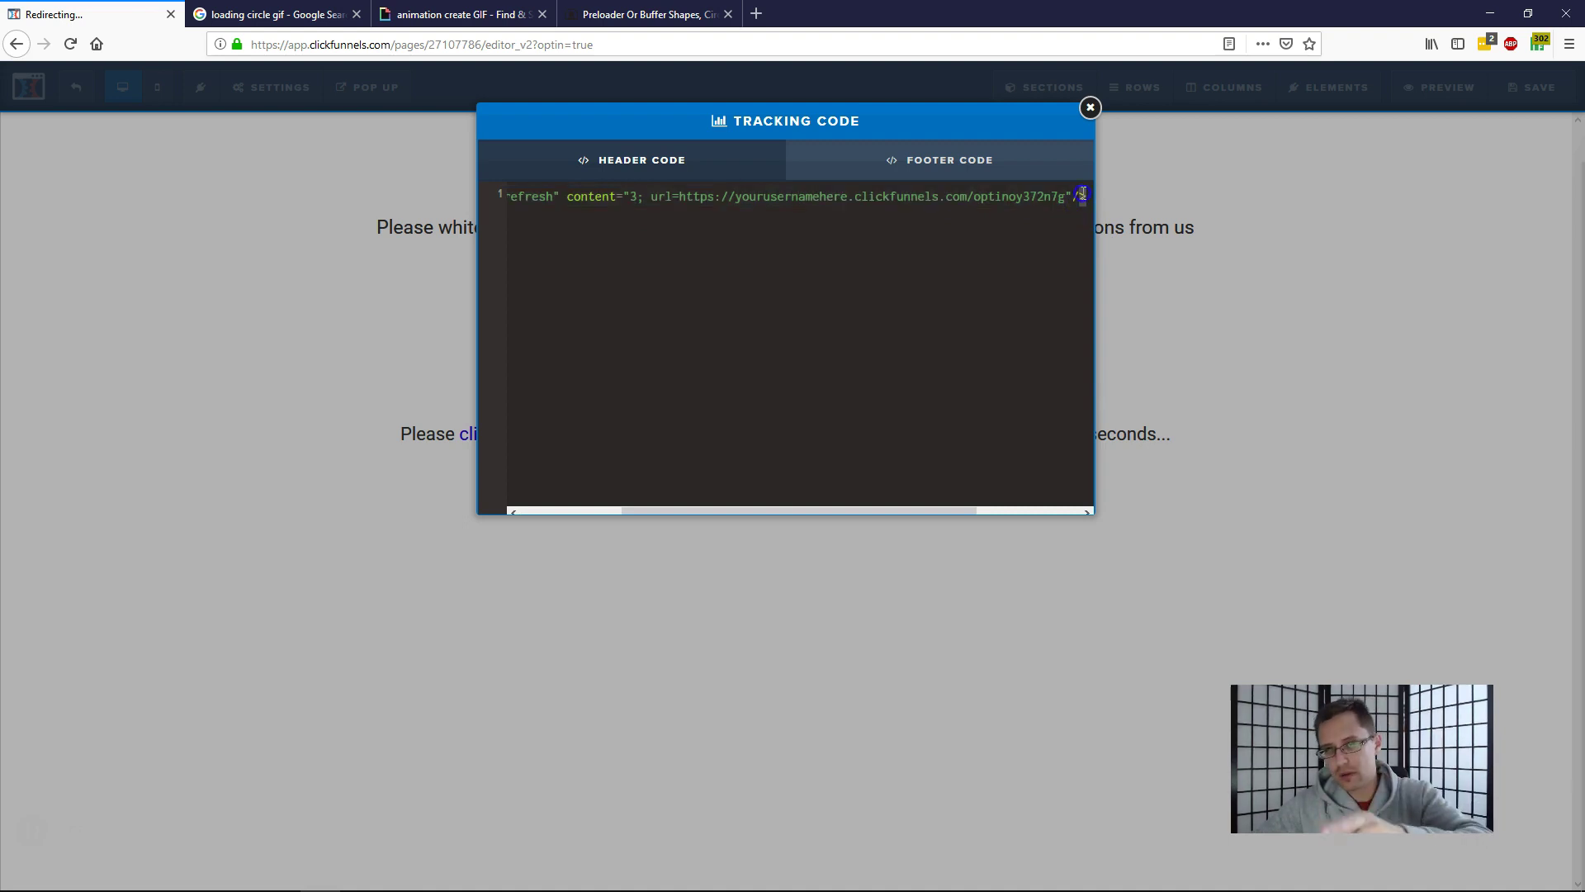
{"action": "left_click", "coordinate": [905, 197]}
{"action": "triple_click", "coordinate": [905, 196]}
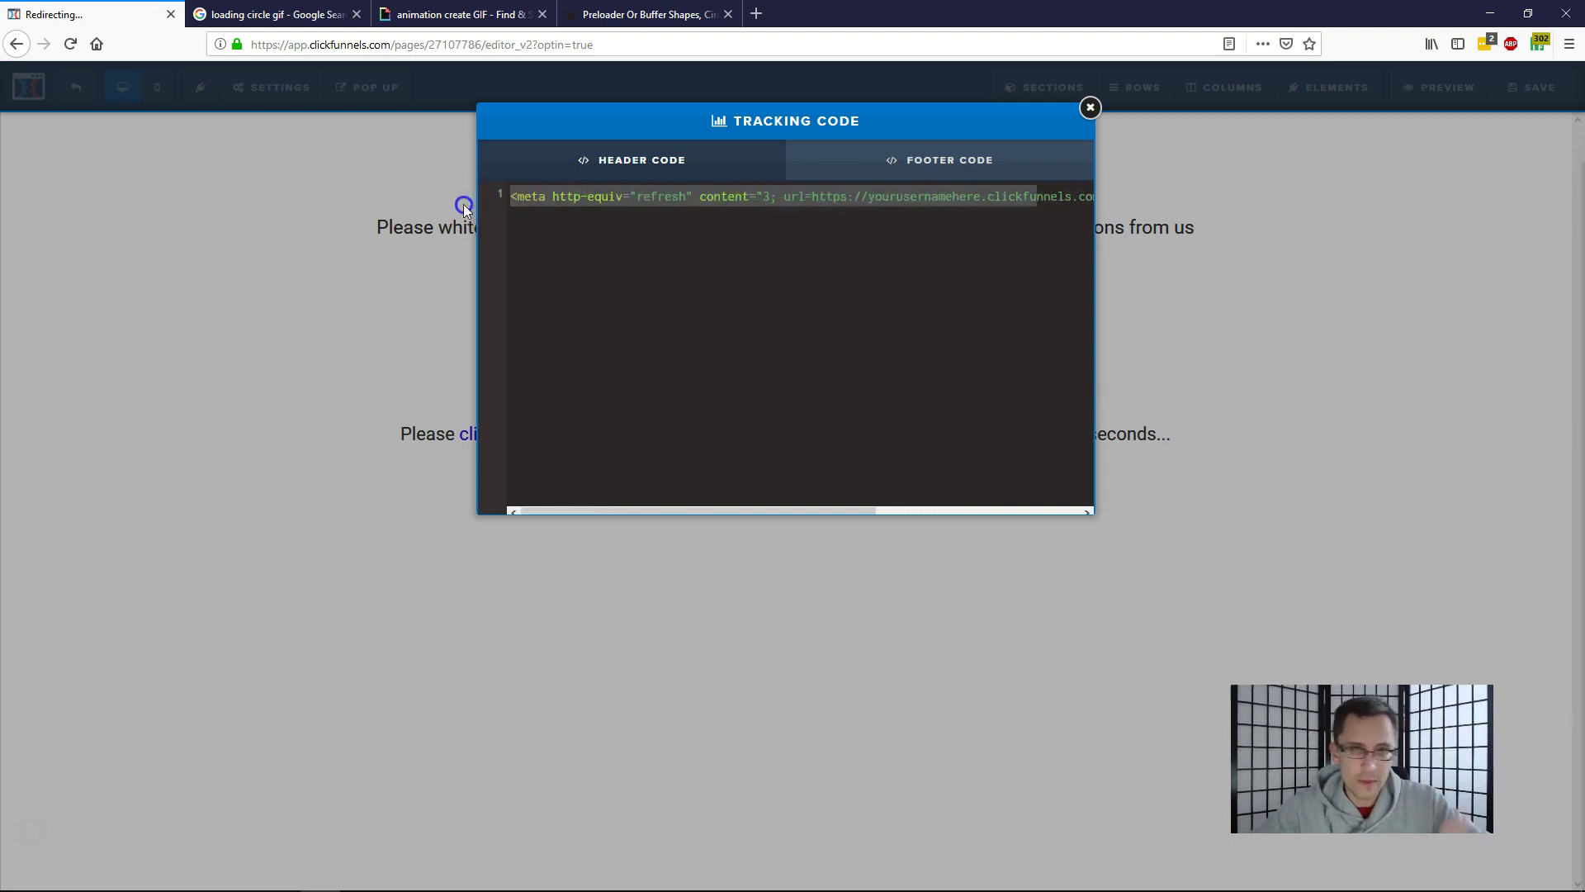
{"action": "left_click", "coordinate": [667, 233]}
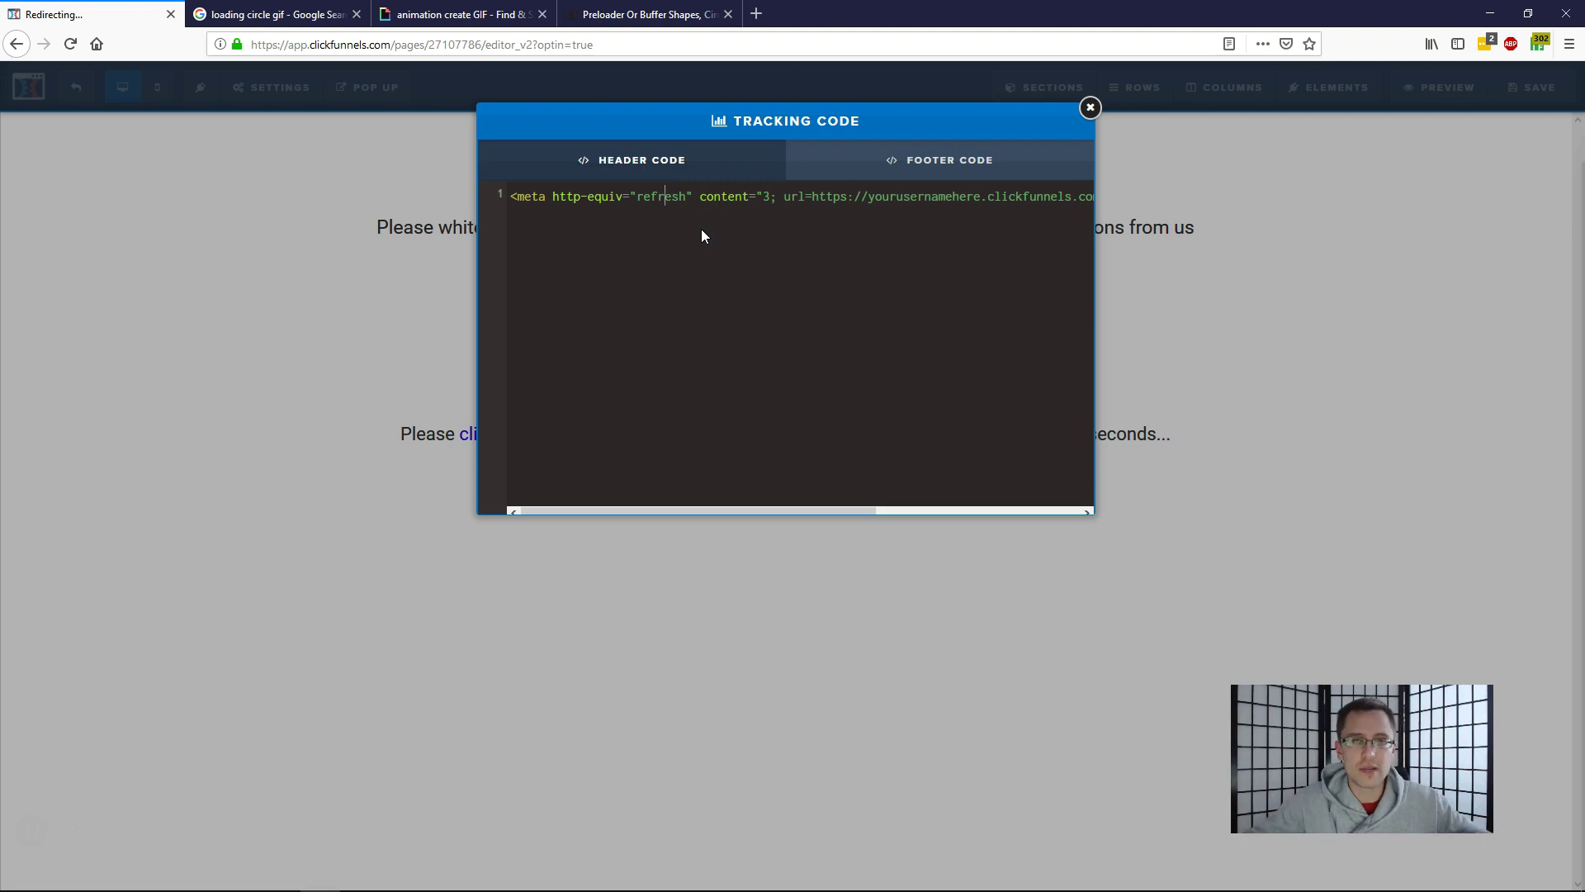
{"action": "double_click", "coordinate": [765, 197]}
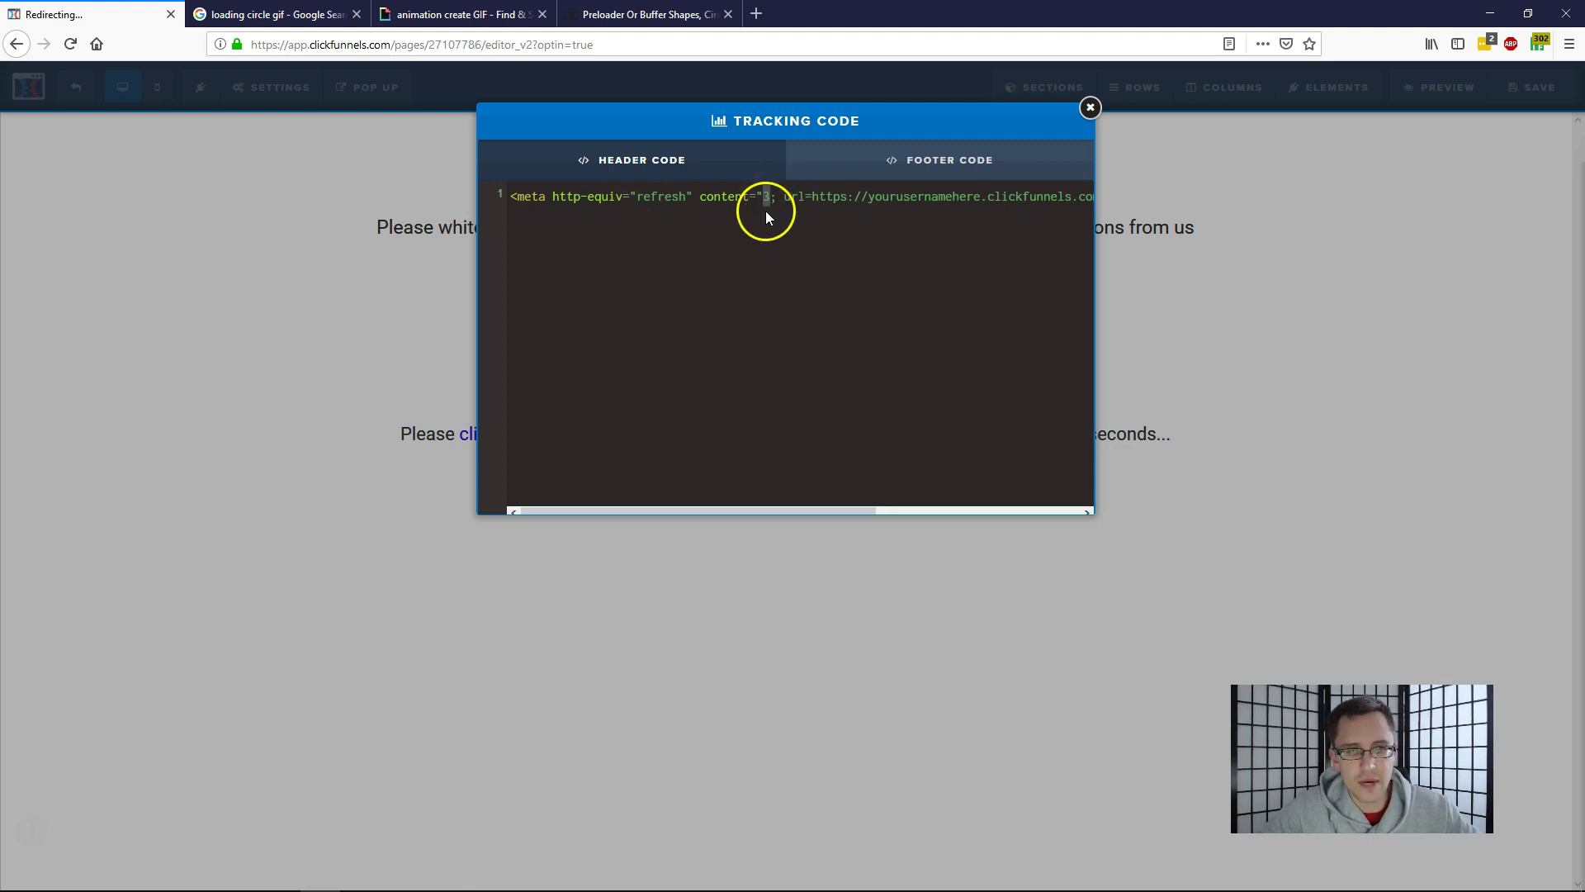
{"action": "left_click", "coordinate": [1090, 108]}
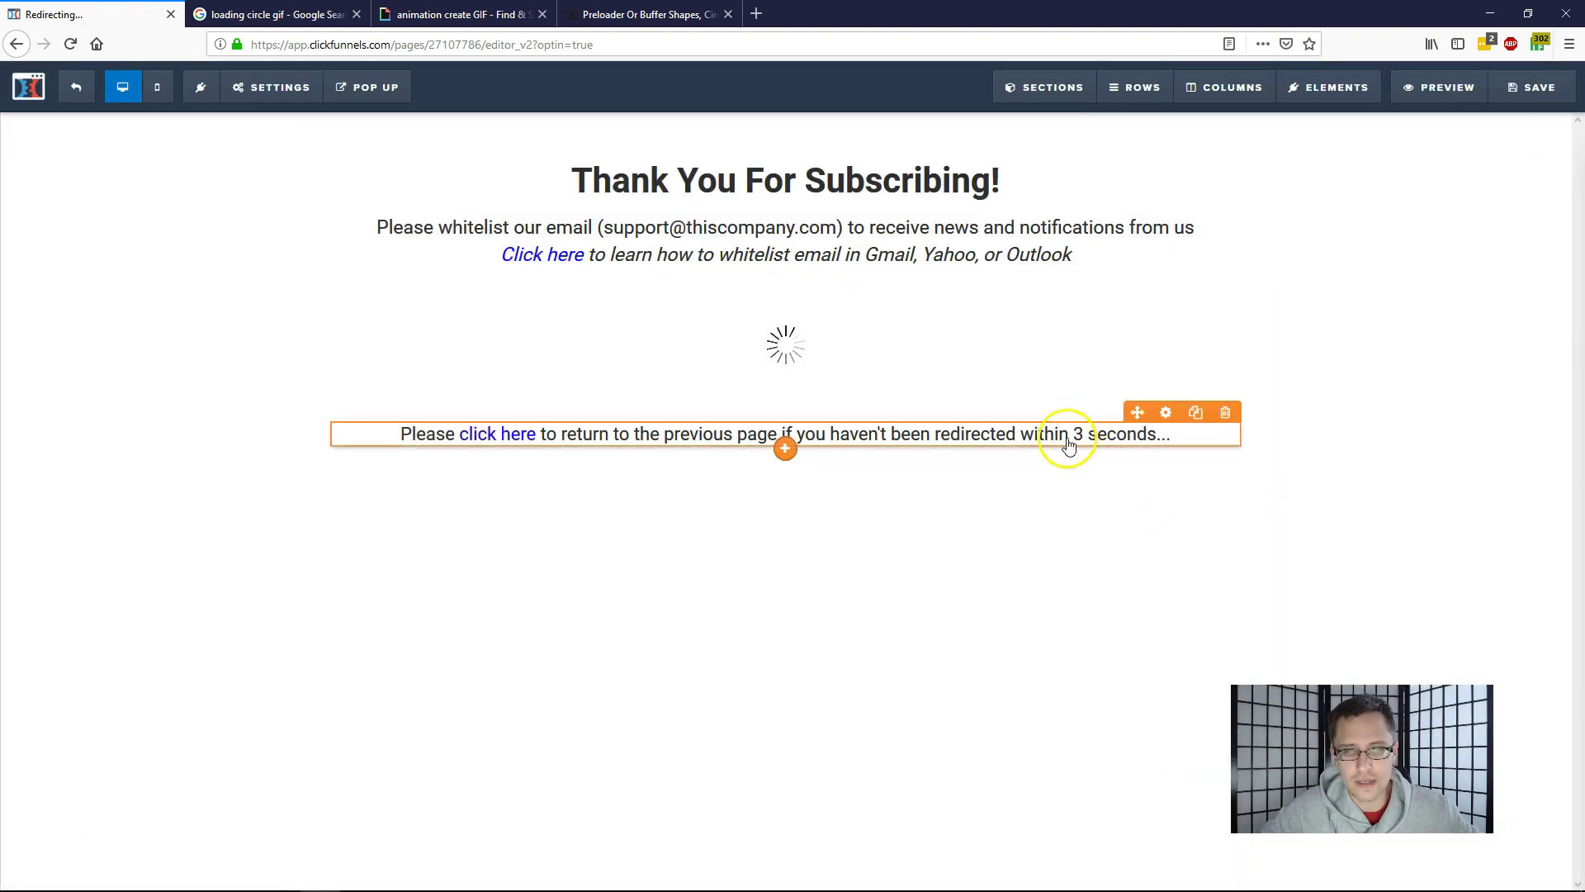
Step: Reopen Settings > Tracking Code and select the 3-second delay and the opt-in redirect URL
{"action": "mouse_move", "coordinate": [269, 83]}
{"action": "left_click", "coordinate": [277, 188]}
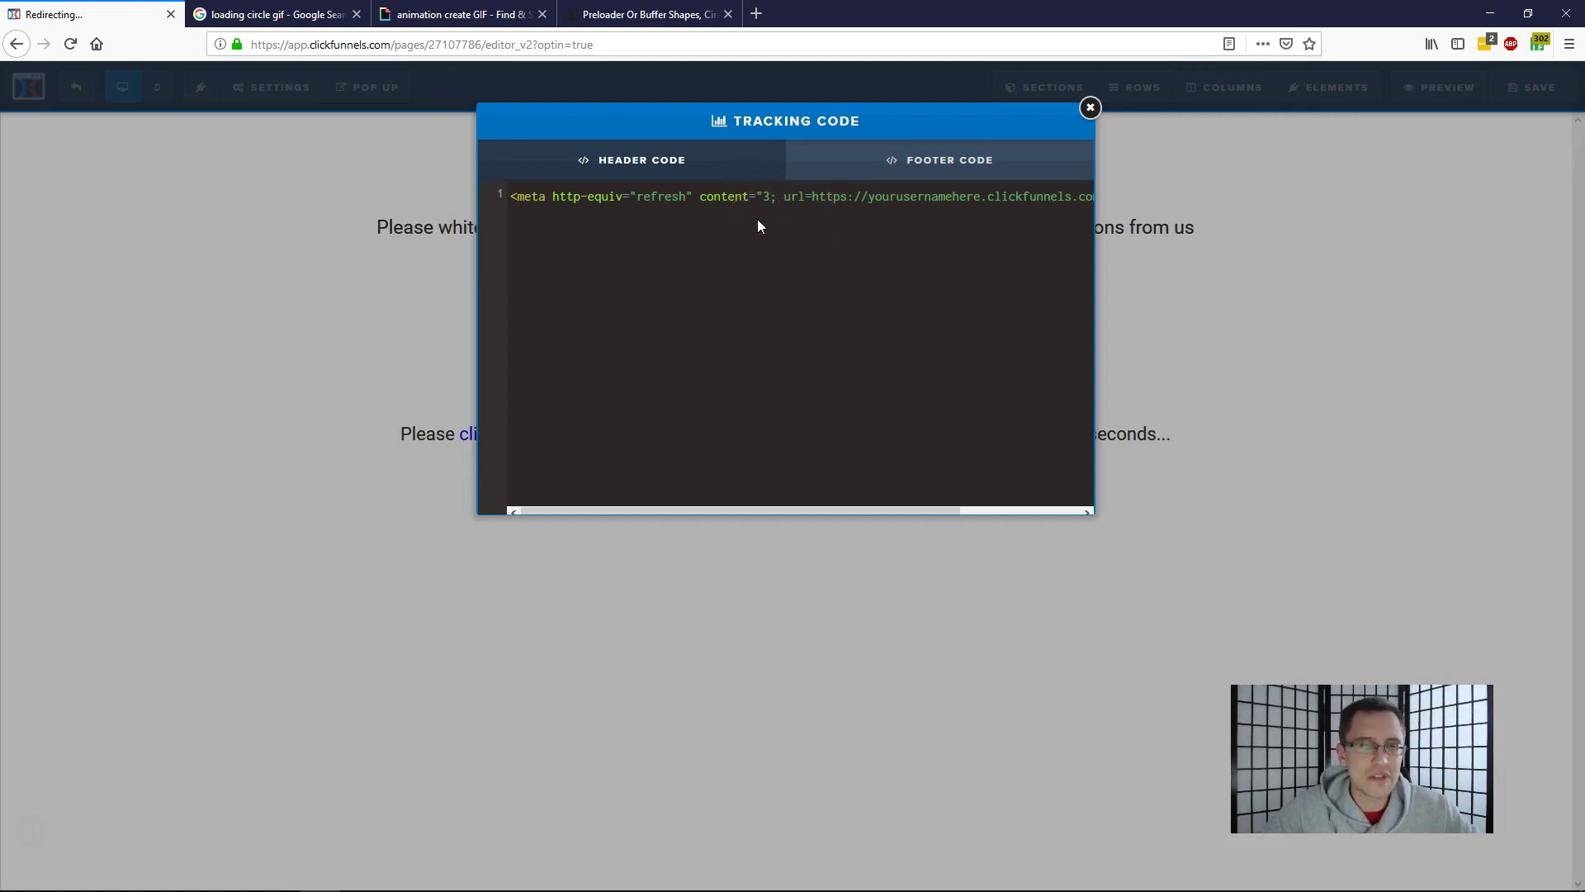
{"action": "left_click", "coordinate": [770, 199]}
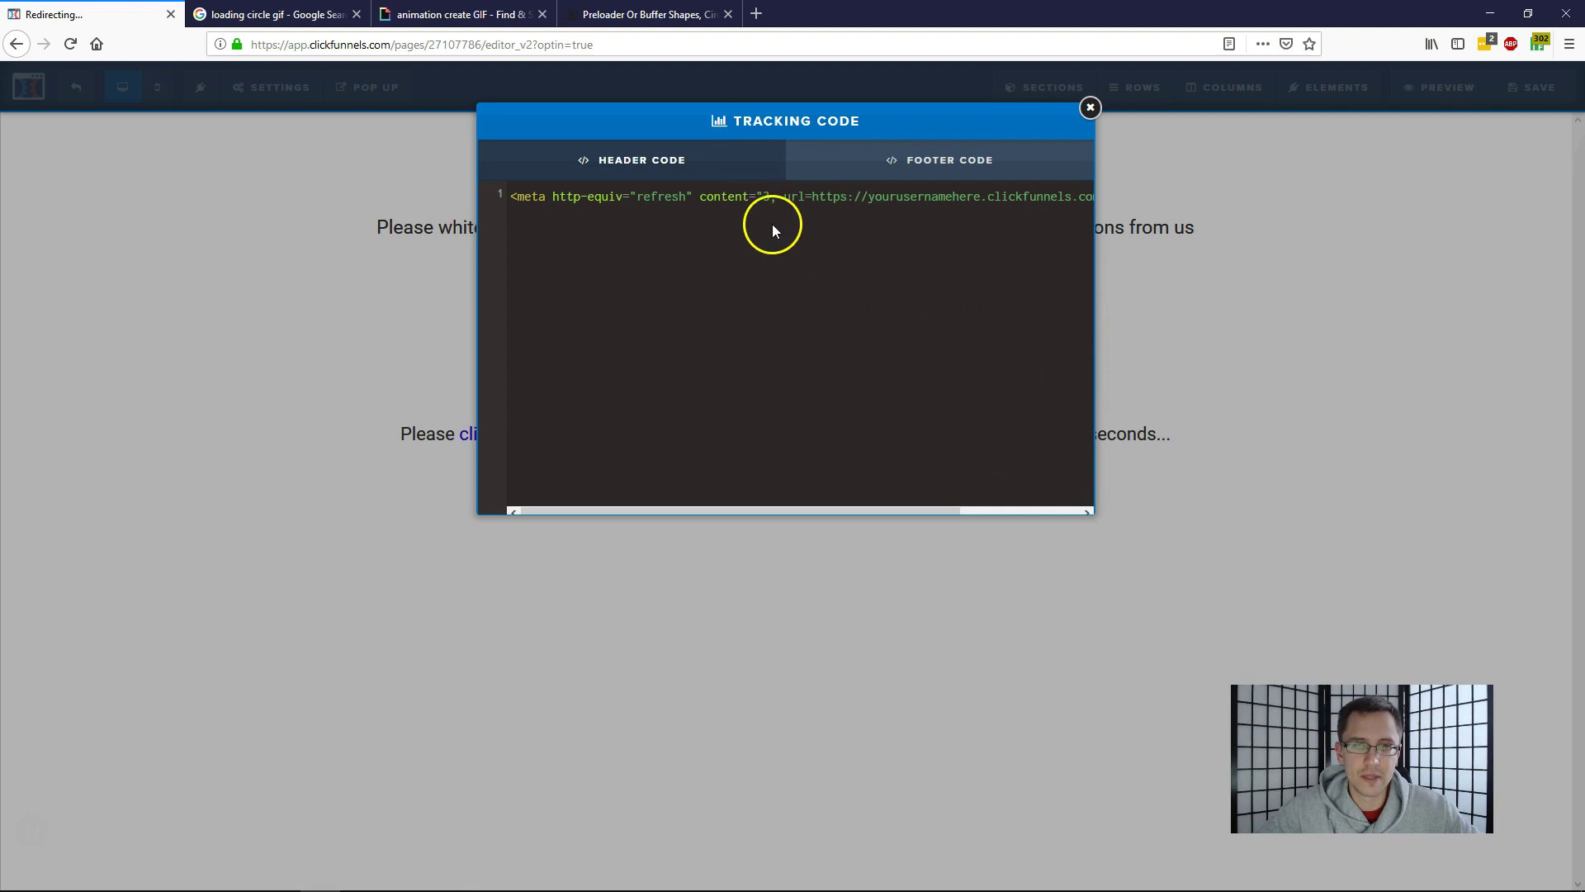
{"action": "double_click", "coordinate": [765, 199]}
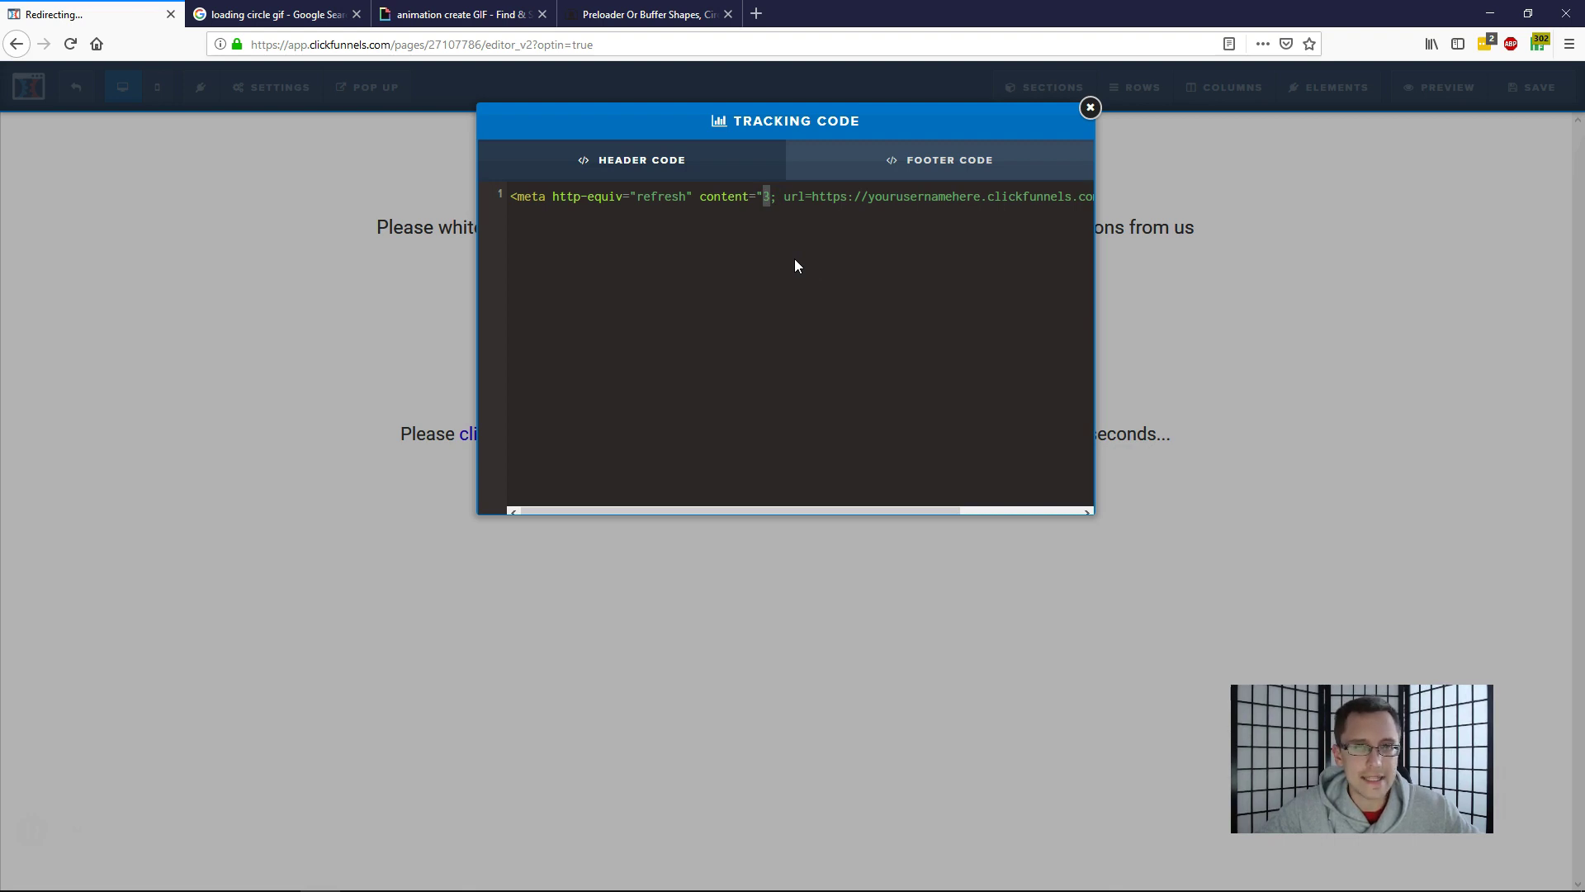
{"action": "left_click_drag", "start_coordinate": [813, 199], "coordinate": [1071, 195]}
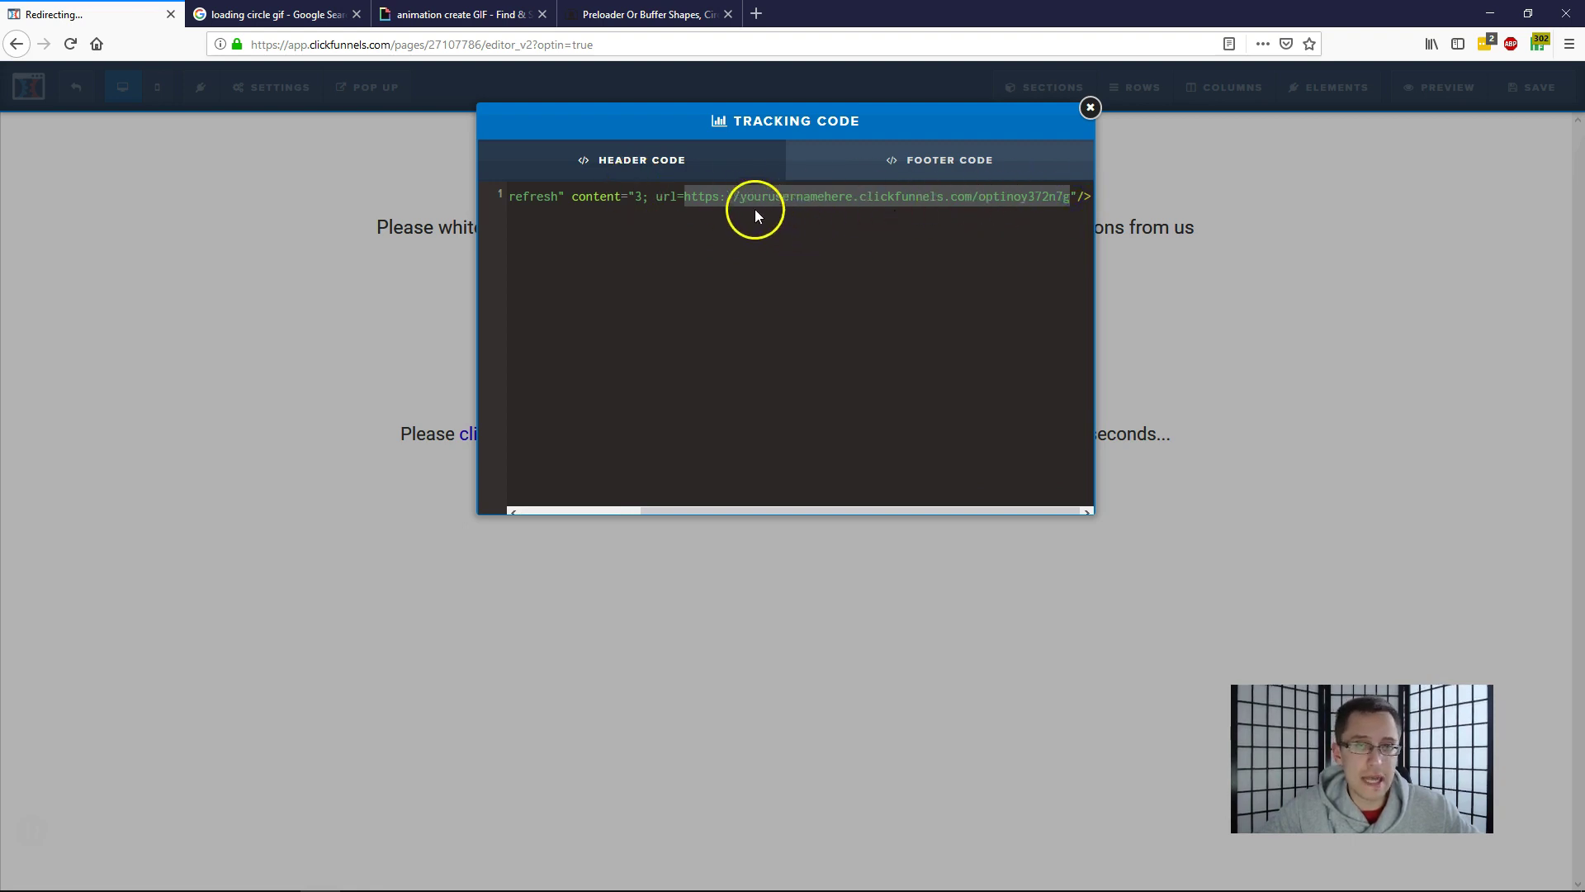
{"action": "left_click", "coordinate": [683, 197]}
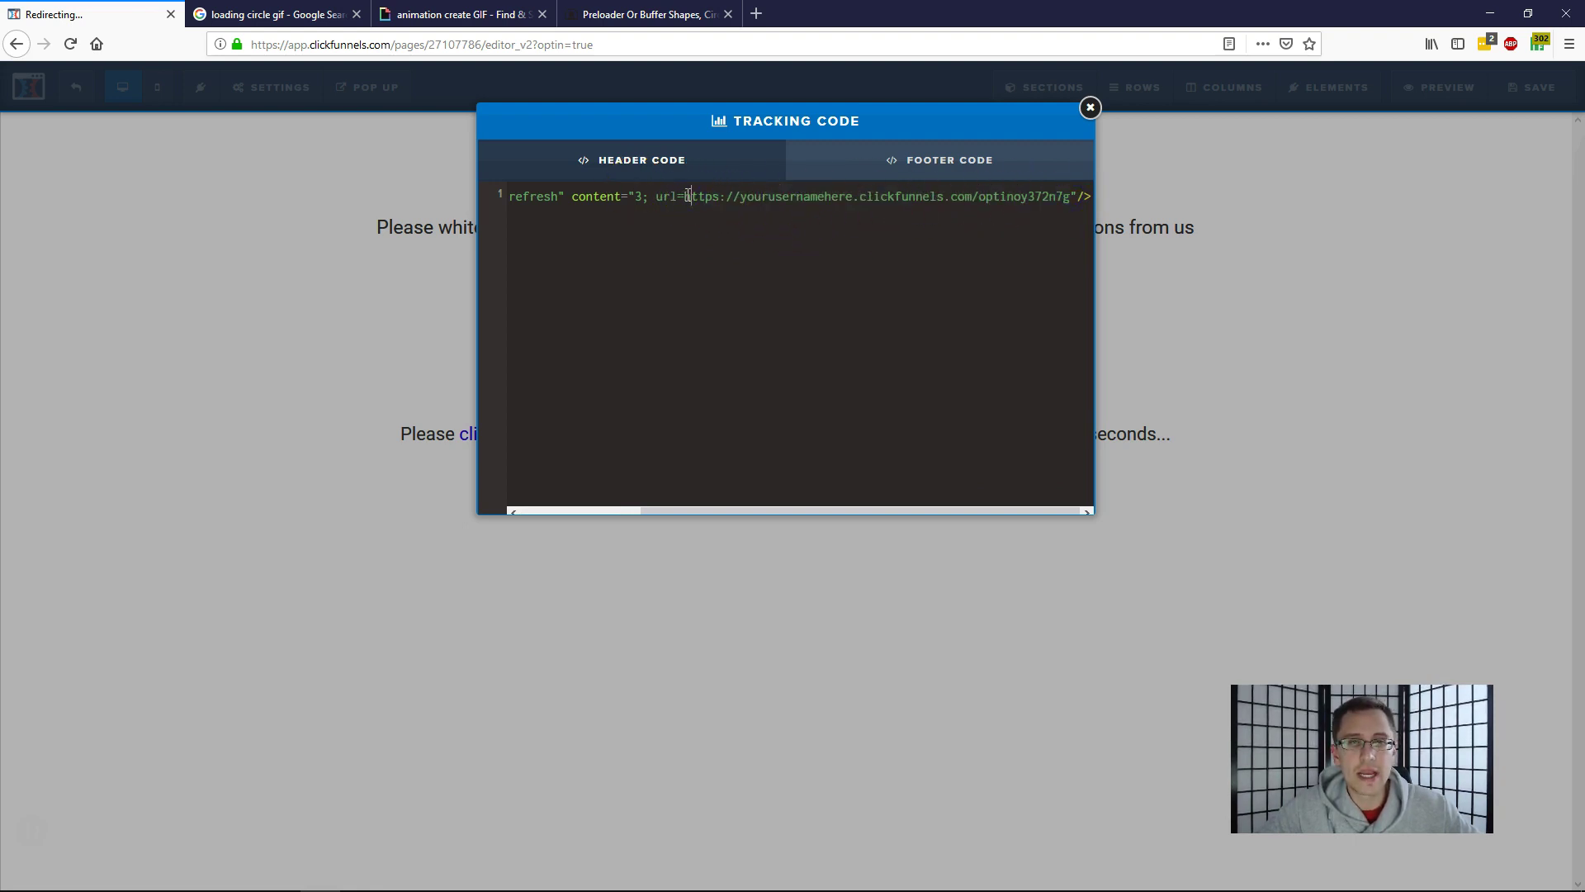
{"action": "left_click_drag", "start_coordinate": [696, 196], "coordinate": [1077, 186]}
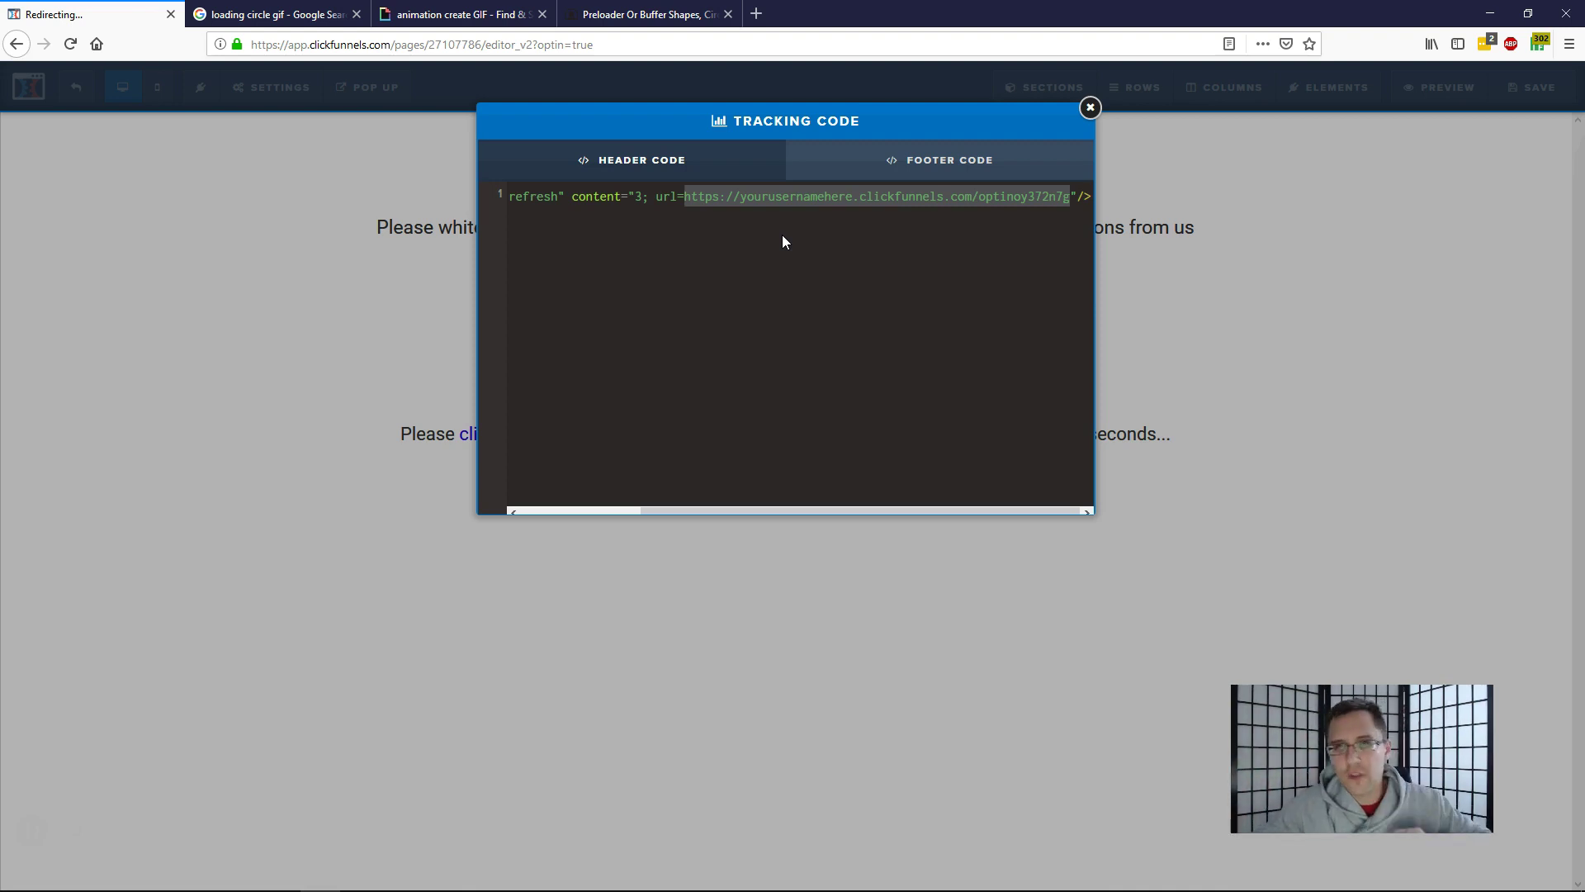
{"action": "left_click", "coordinate": [732, 210]}
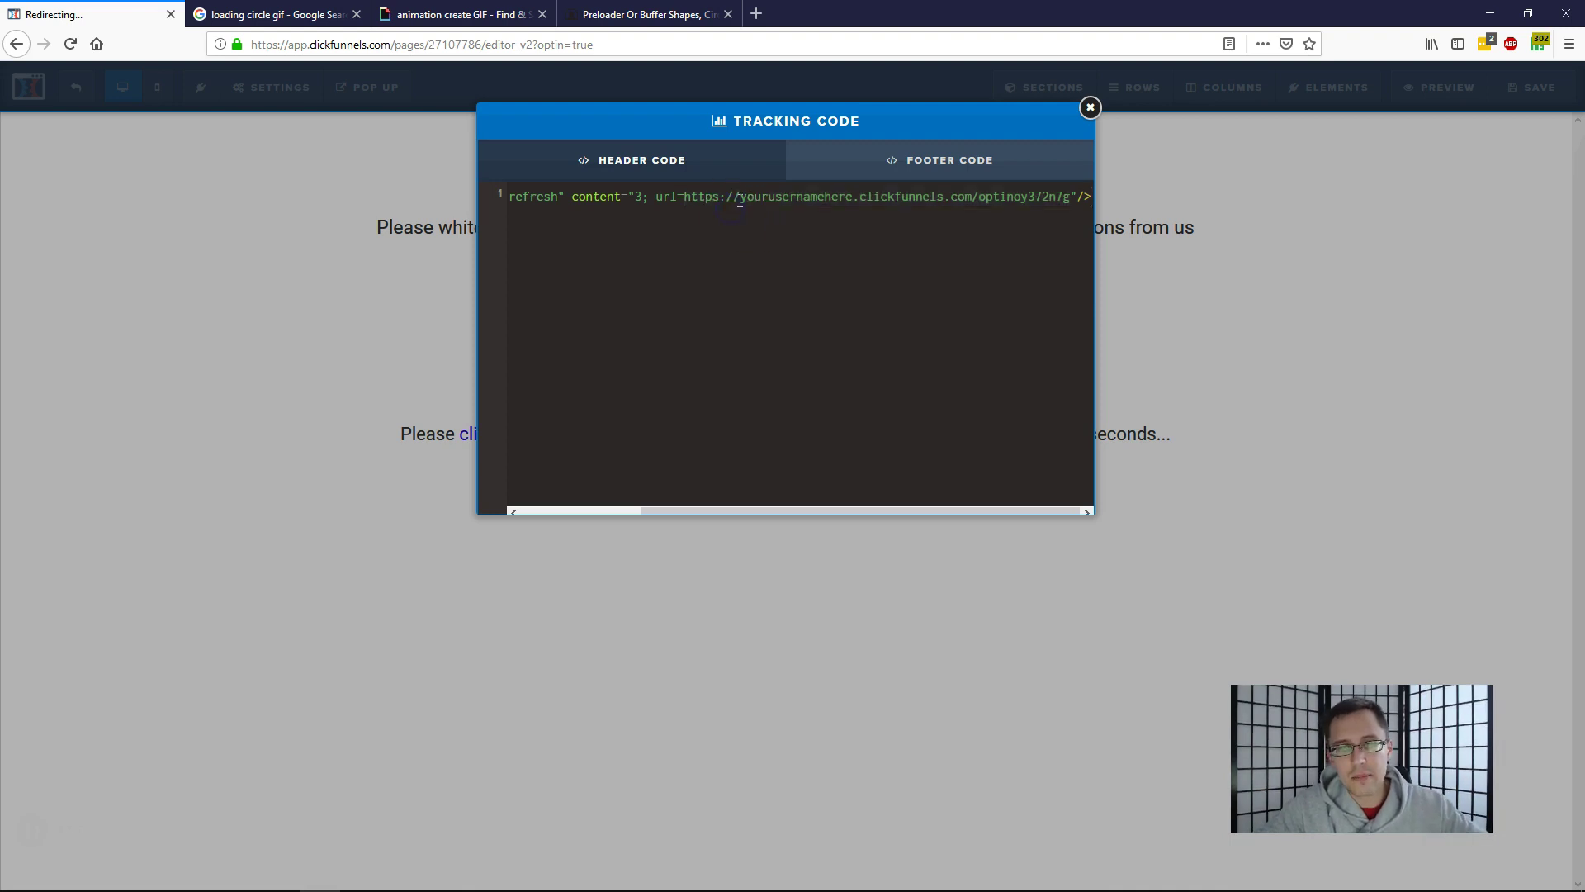
{"action": "left_click_drag", "start_coordinate": [740, 200], "coordinate": [688, 199]}
{"action": "type", "text": "www."}
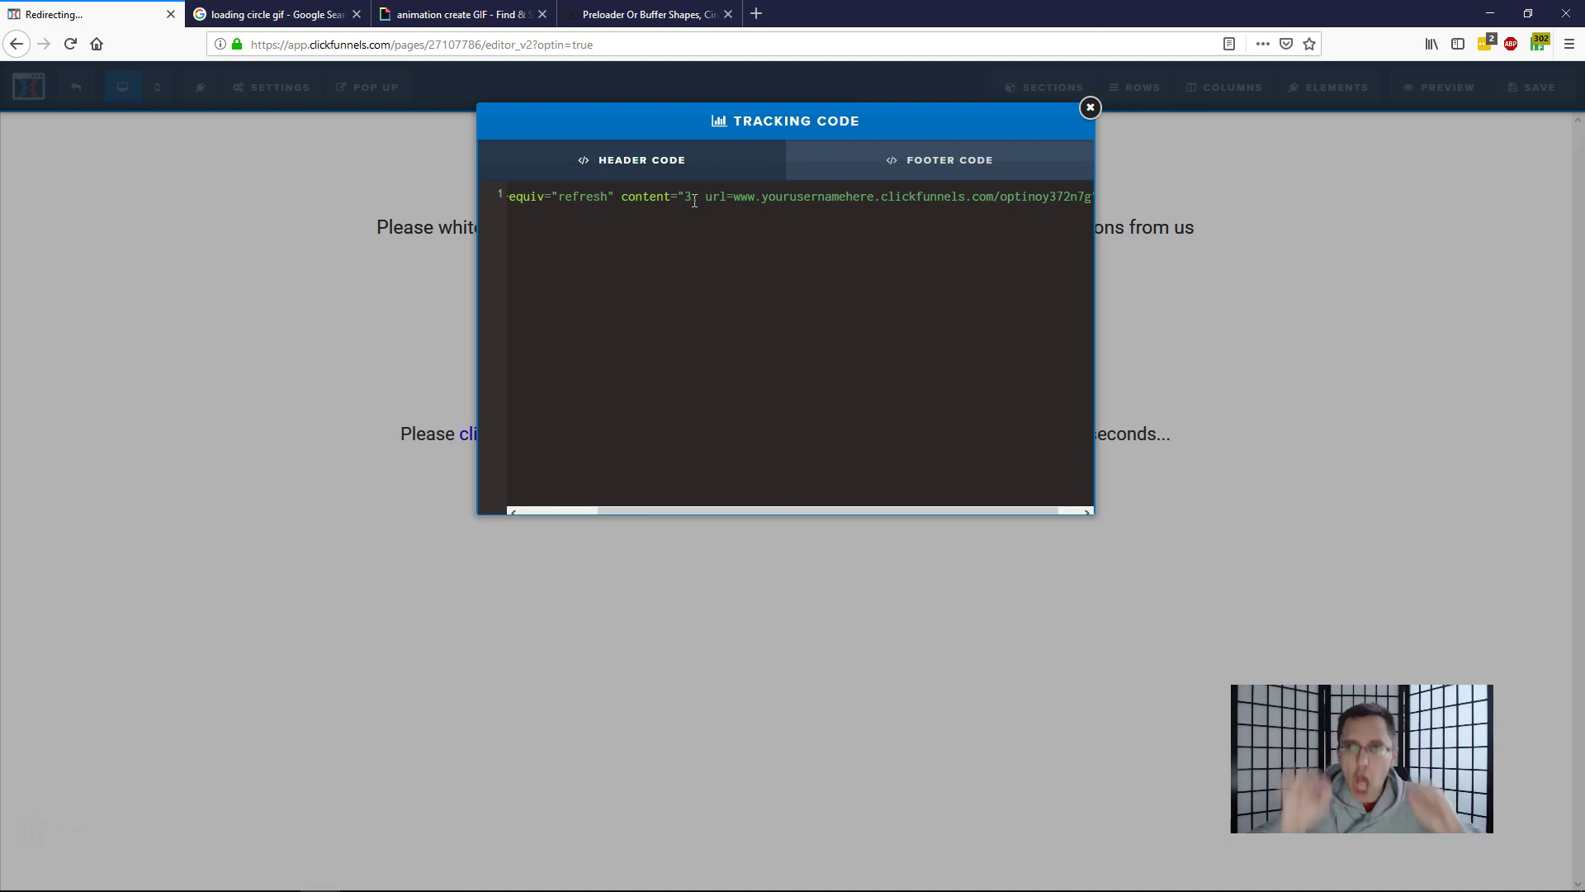
{"action": "key", "text": "BackSpace"}
{"action": "key", "text": "BackSpace"}
{"action": "key", "text": "BackSpace"}
{"action": "key", "text": "BackSpace"}
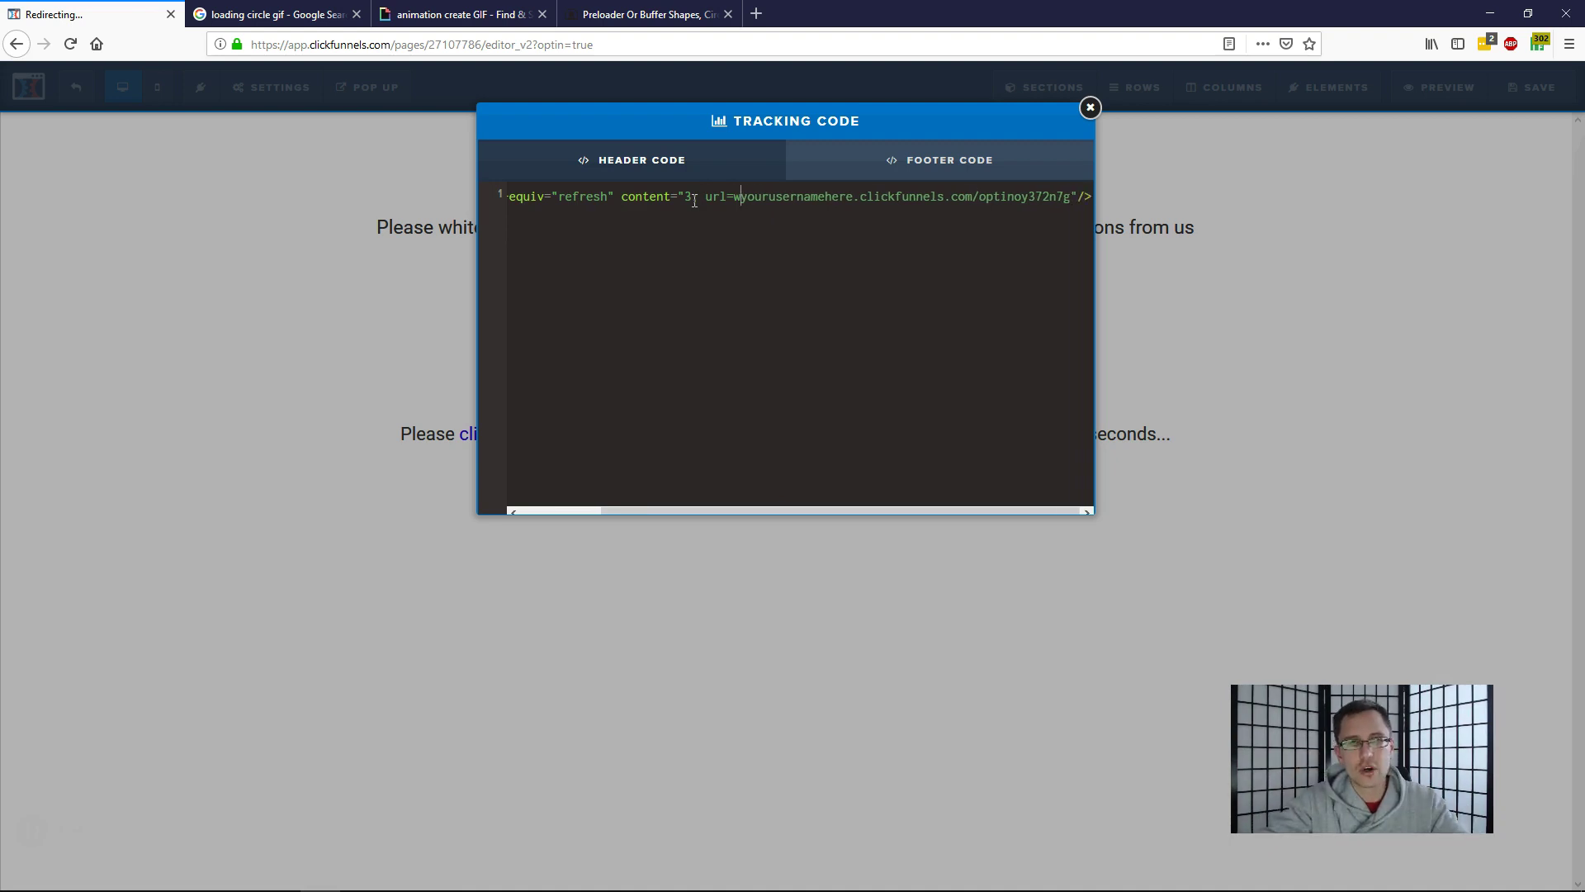
{"action": "type", "text": "https://"}
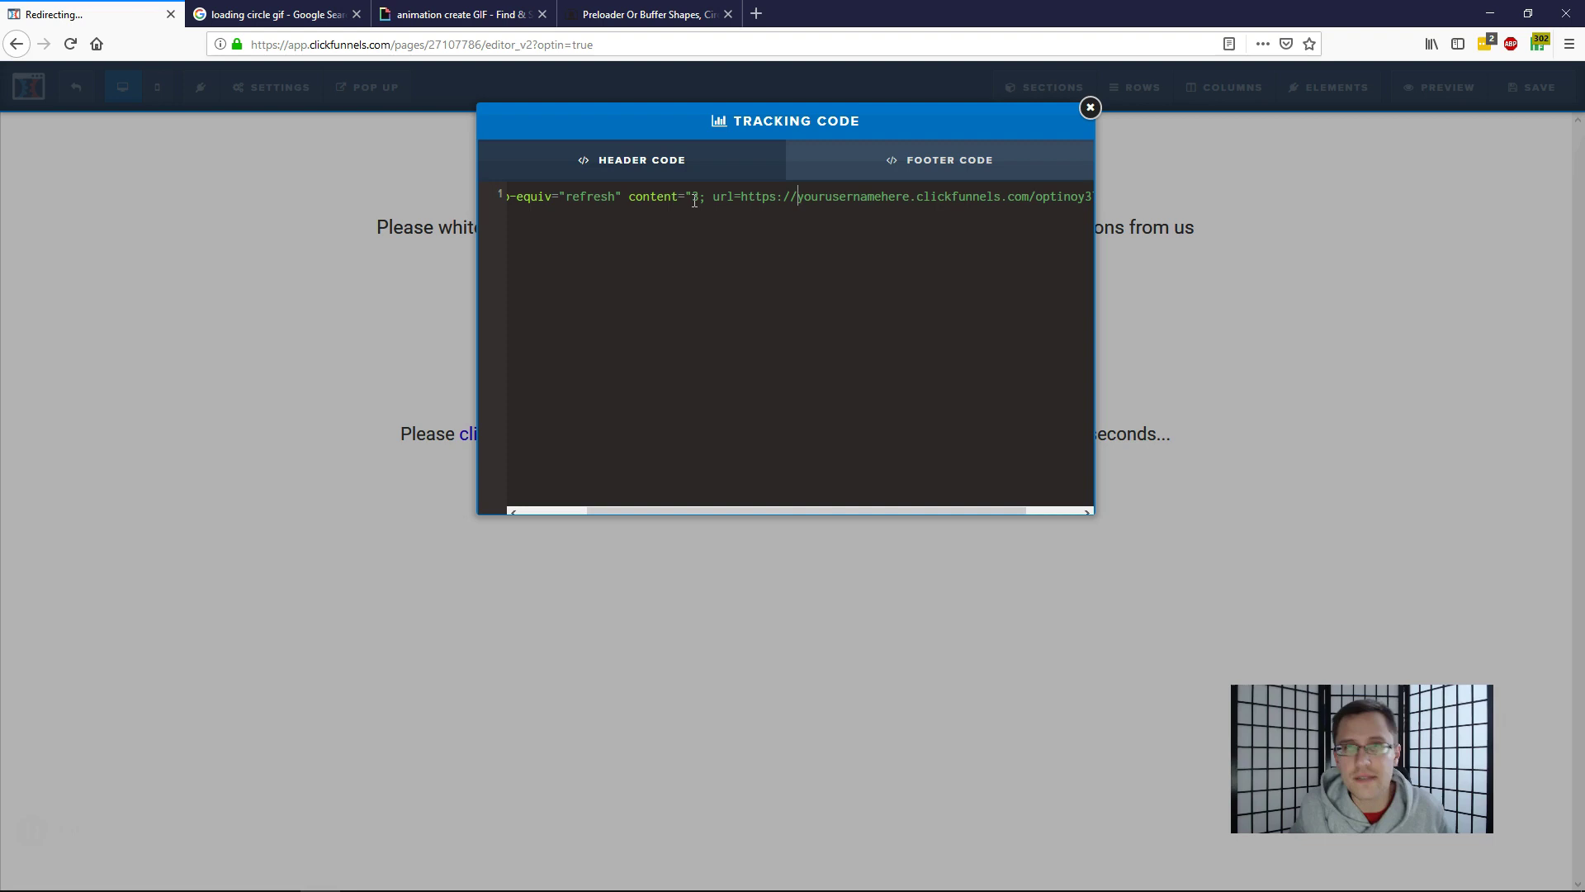
Step: Close the tracking code, briefly link then unlink 'return', and switch to the Google image results
{"action": "left_click", "coordinate": [1420, 375]}
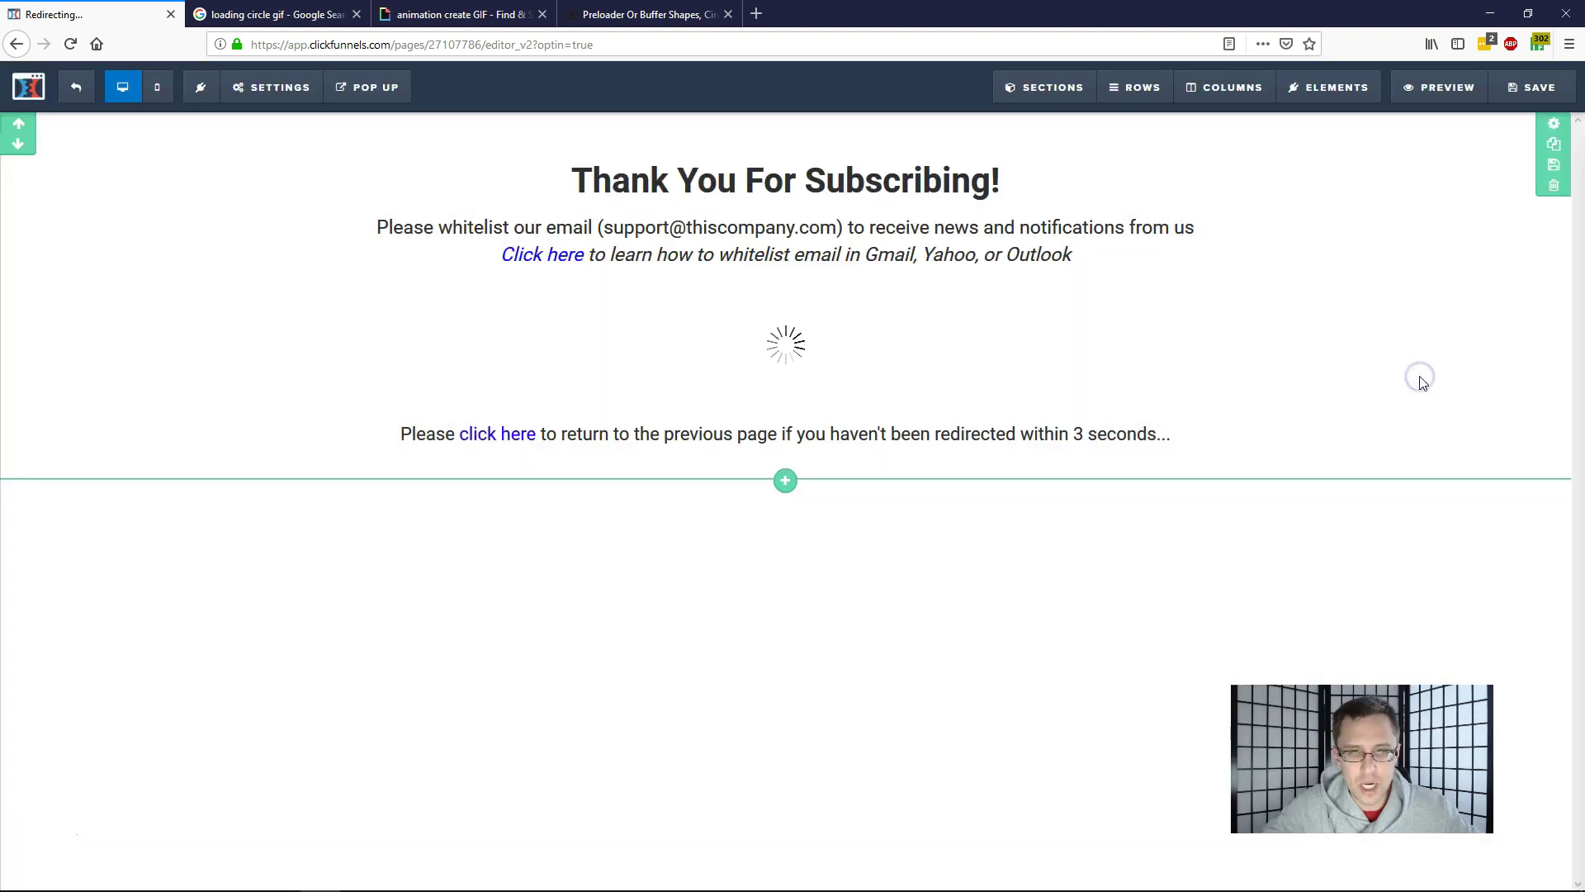
{"action": "left_click", "coordinate": [609, 447]}
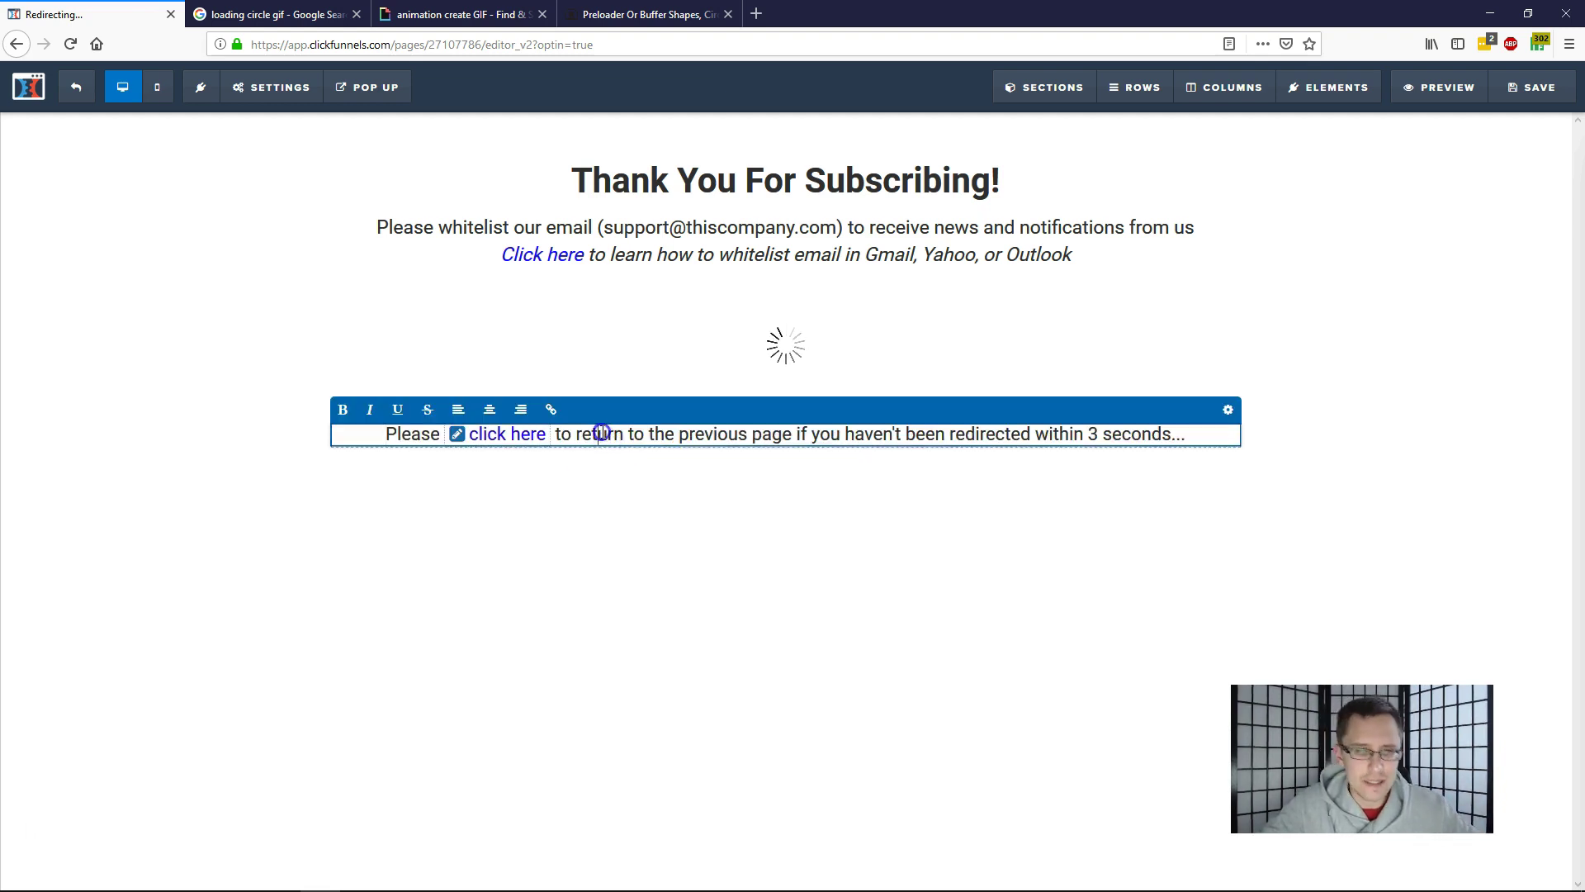
{"action": "double_click", "coordinate": [587, 434]}
{"action": "left_click", "coordinate": [551, 410]}
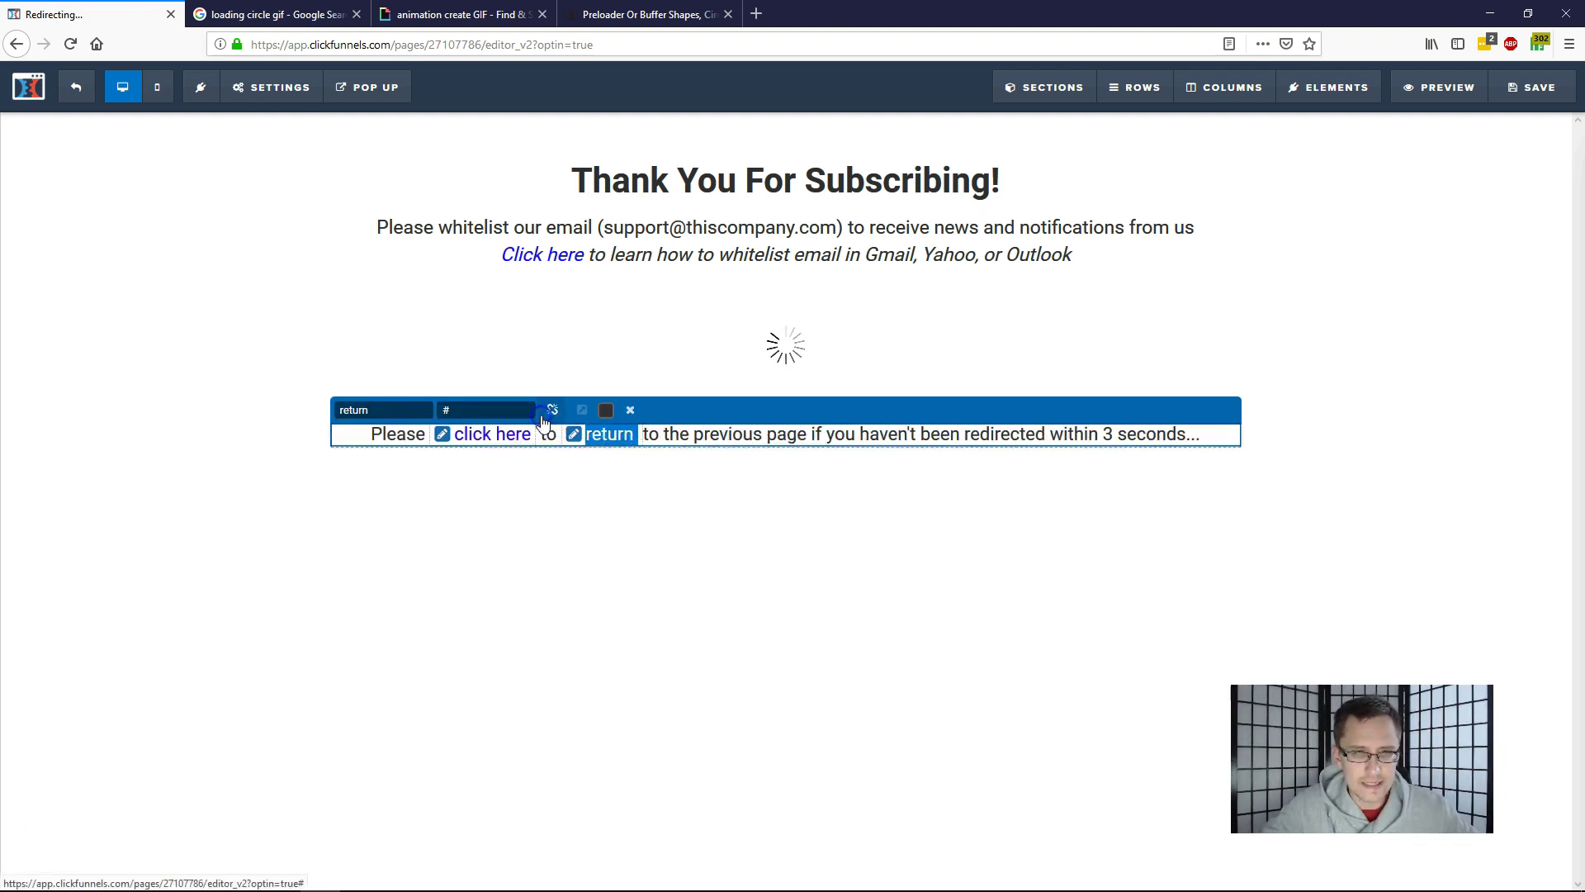
{"action": "left_click", "coordinate": [551, 411]}
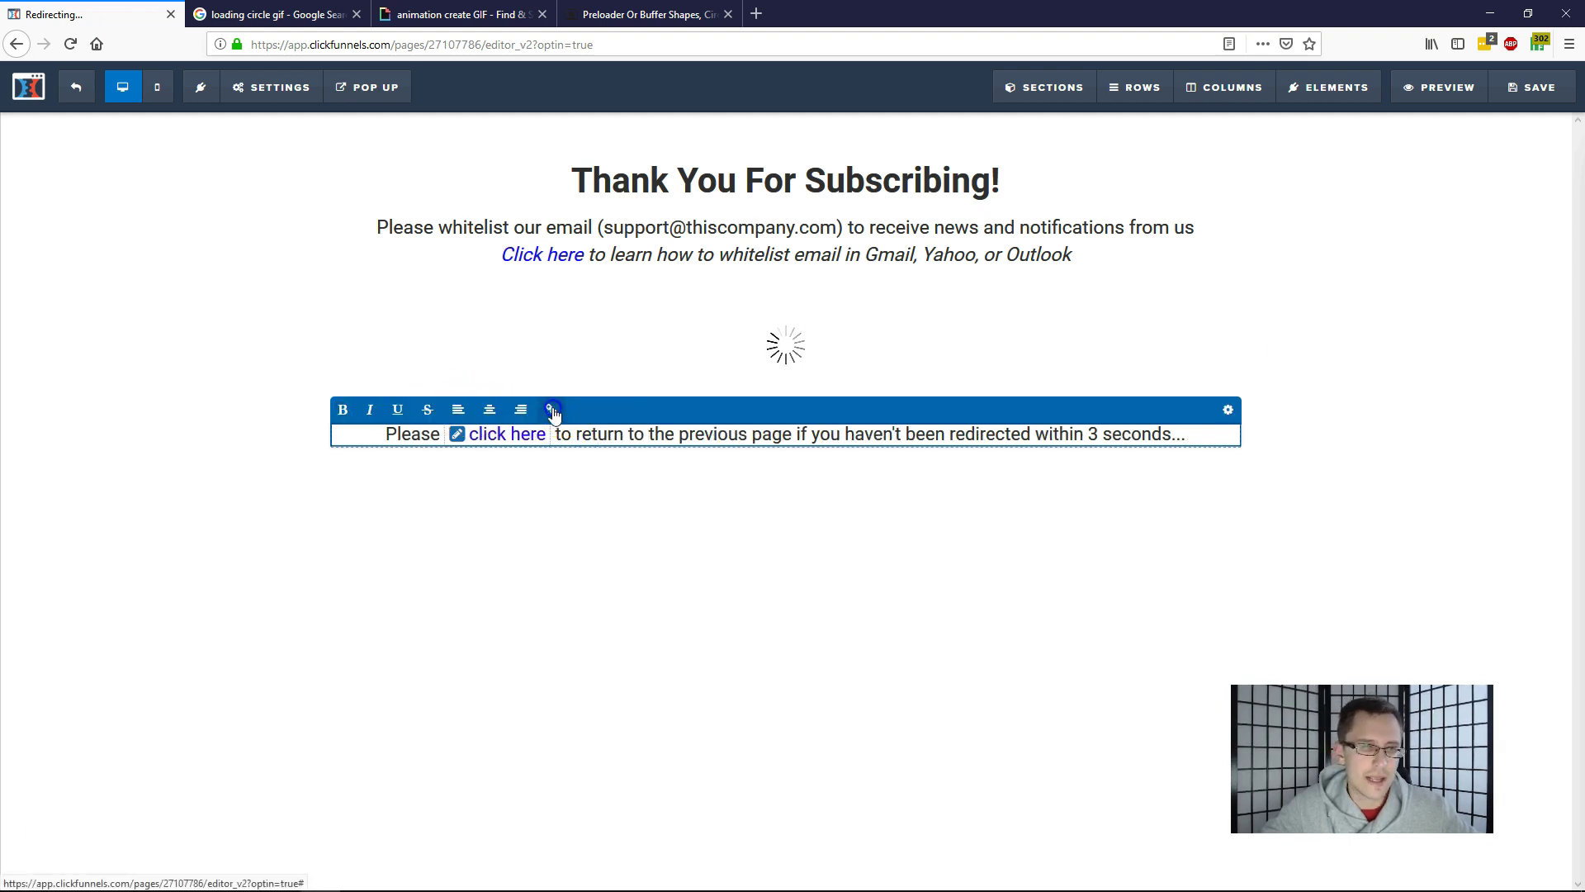
{"action": "left_click", "coordinate": [796, 559]}
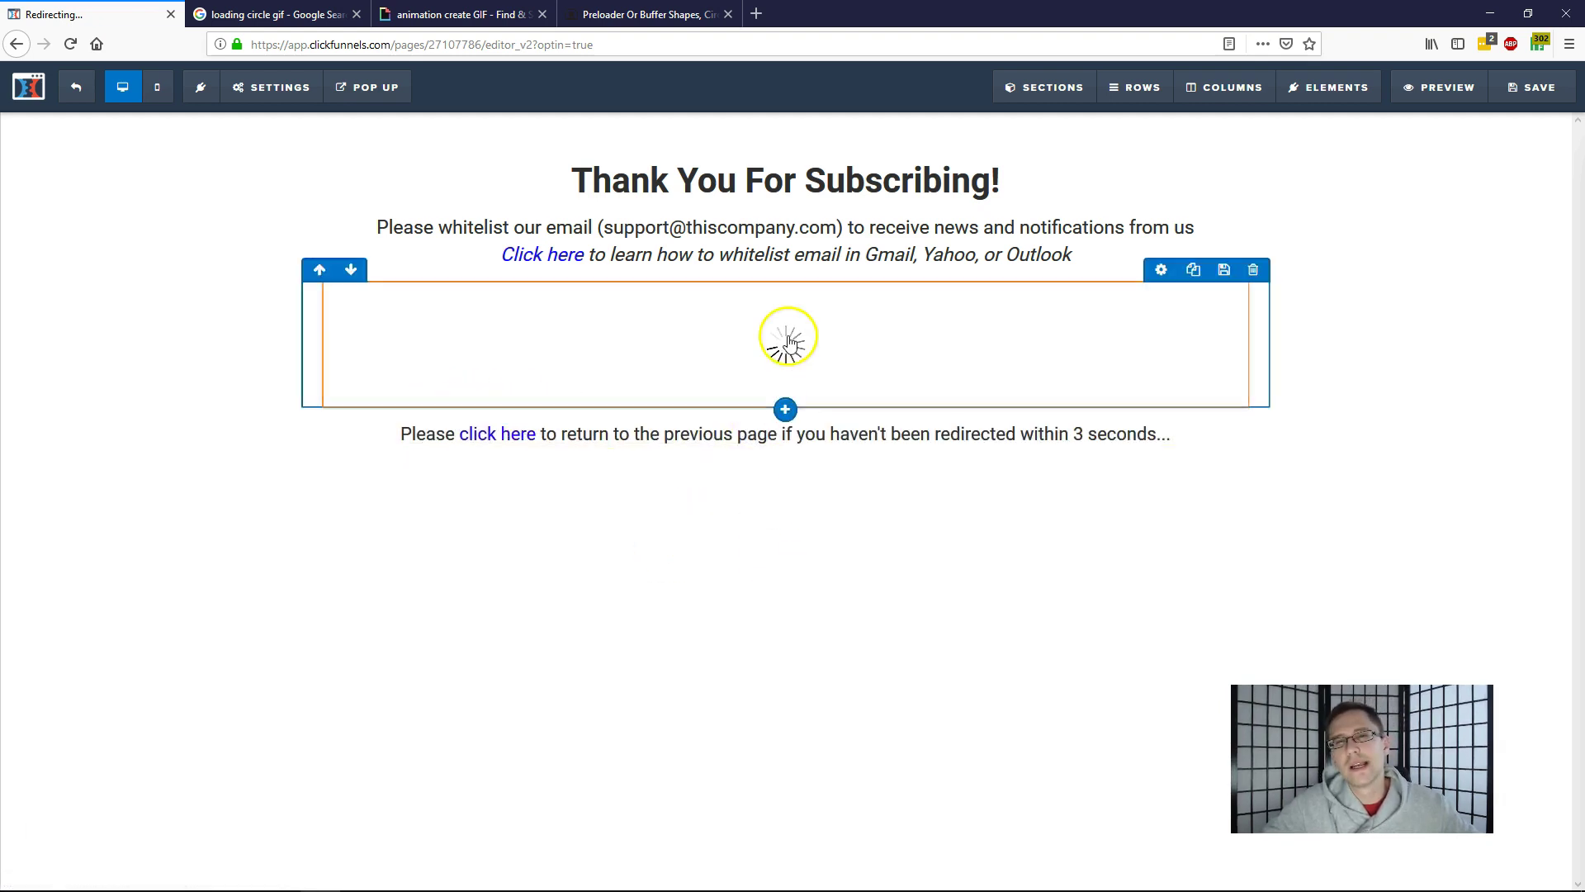
{"action": "left_click", "coordinate": [311, 14]}
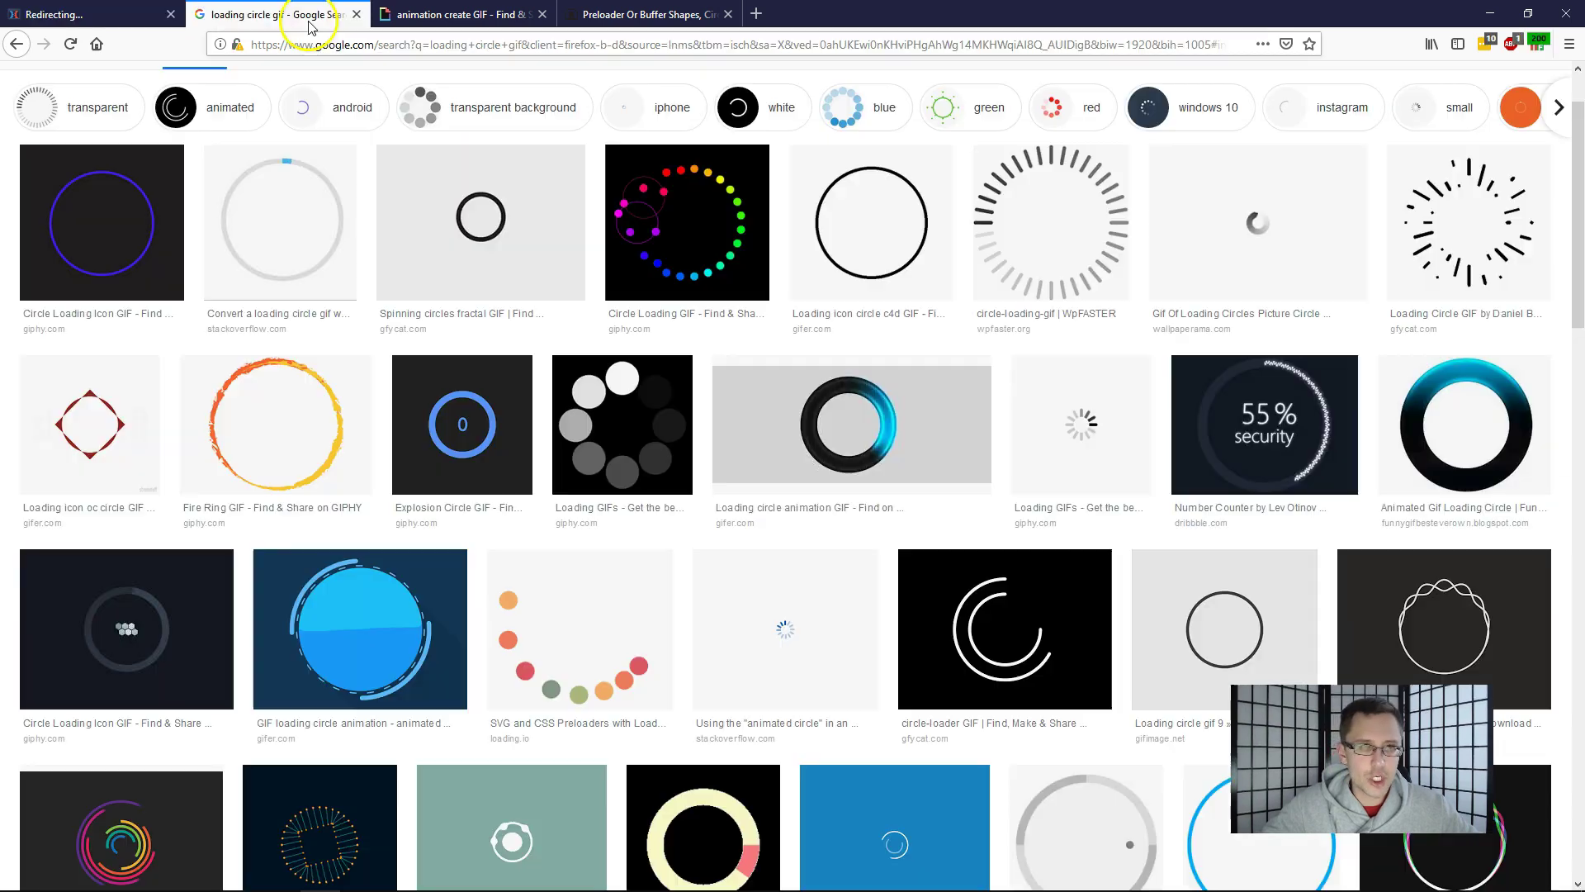
Step: Preview the WpFASTER, wallpaperama, black dashed and rainbow Giphy loading GIFs enlarged
{"action": "scroll", "coordinate": [380, 223], "scroll_direction": "up", "scroll_amount": 2}
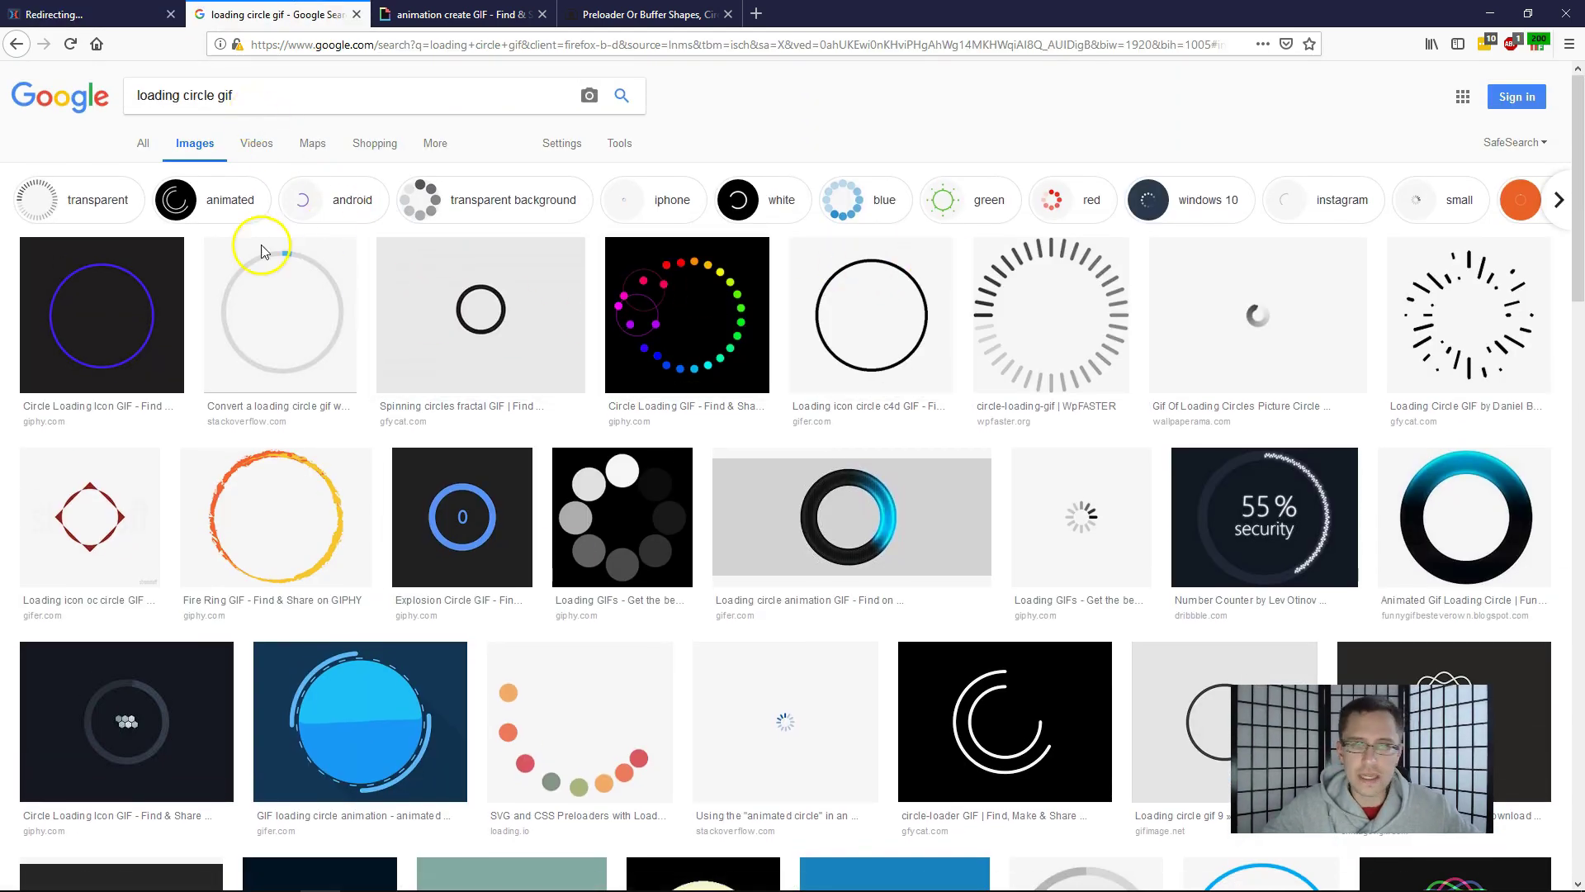
{"action": "left_click", "coordinate": [992, 417]}
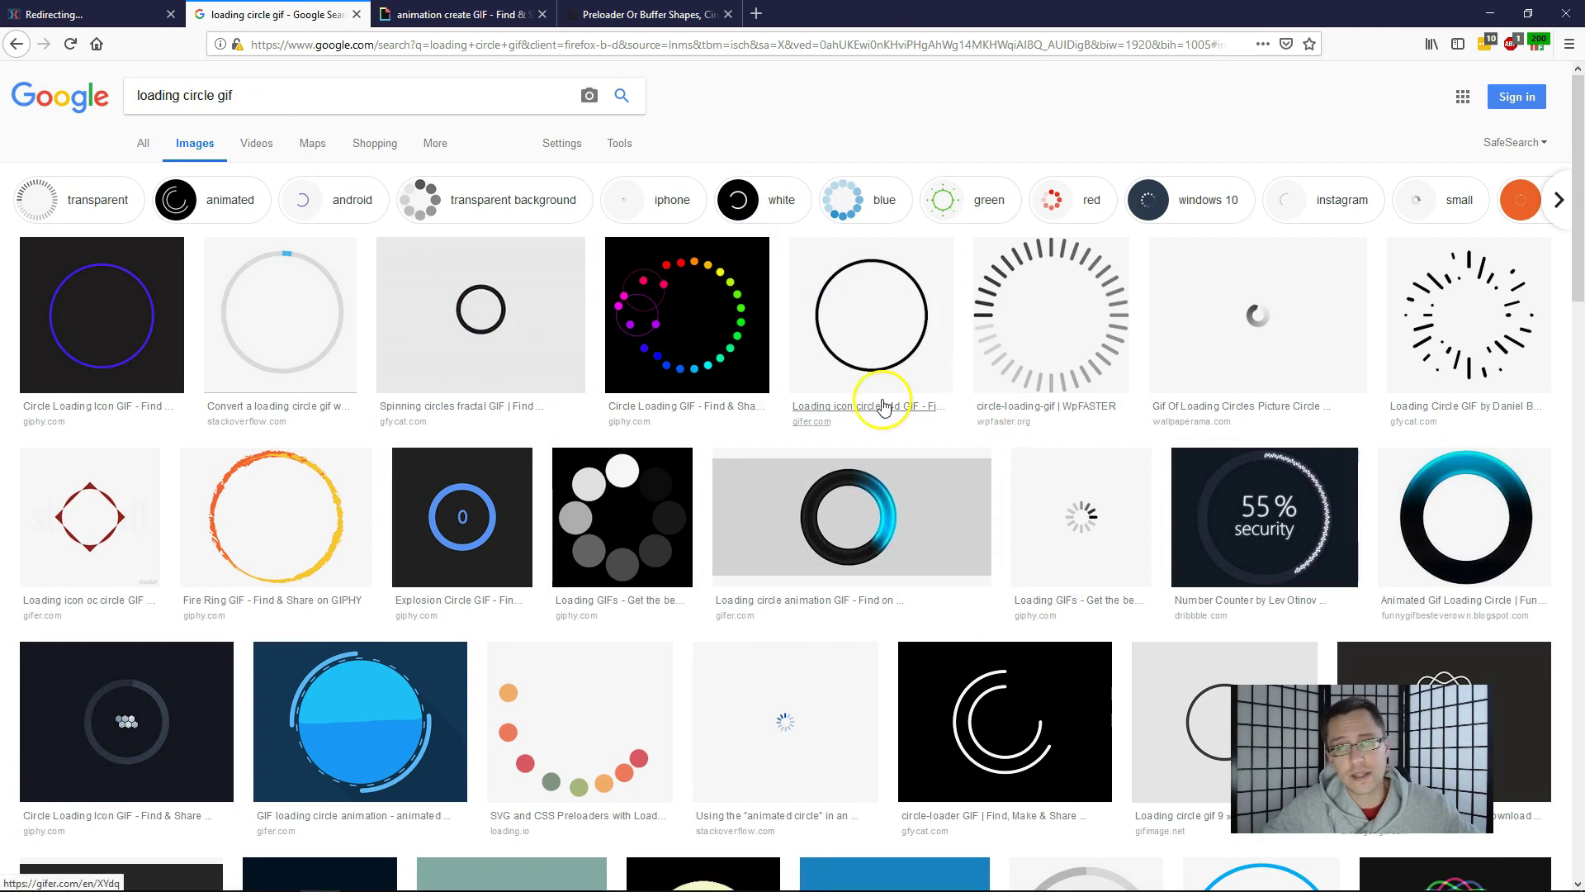
{"action": "left_click", "coordinate": [1040, 303]}
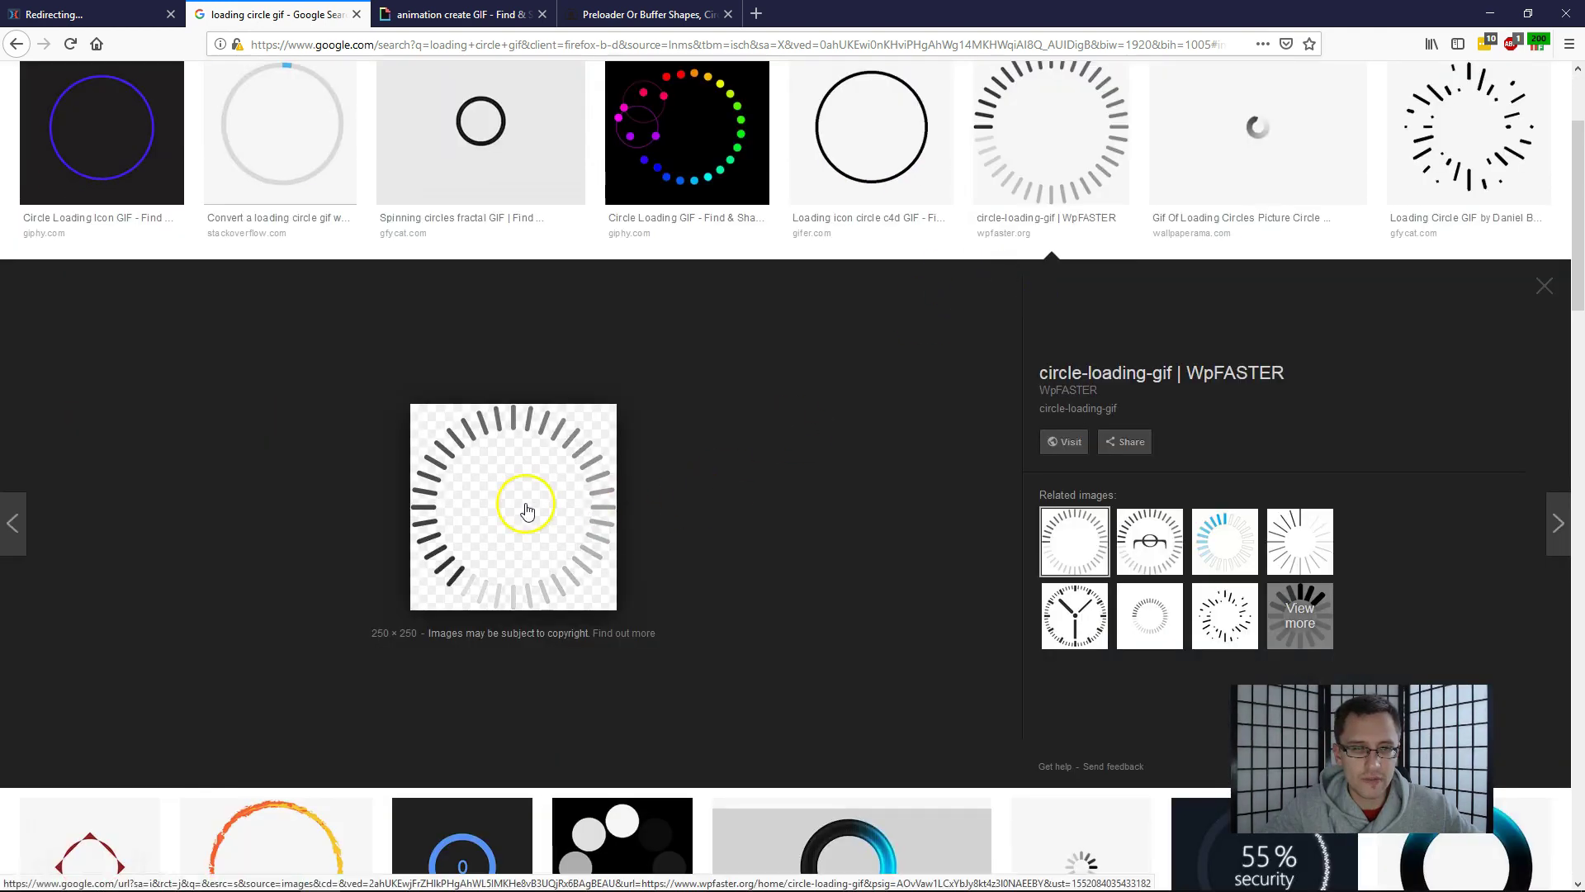
{"action": "left_click", "coordinate": [1321, 140]}
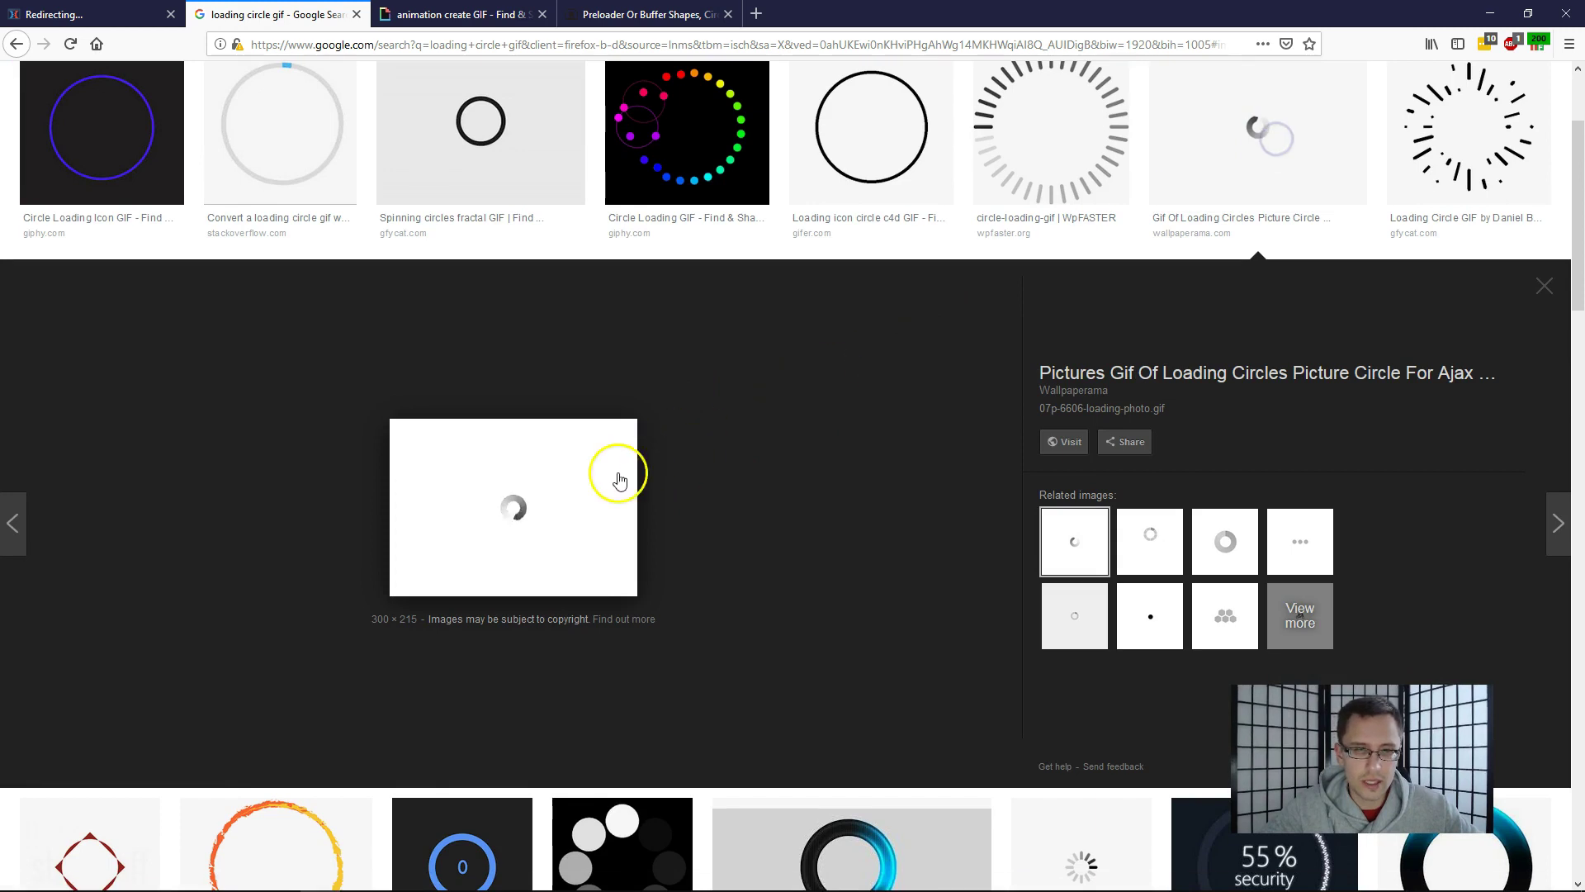
{"action": "left_click", "coordinate": [1435, 164]}
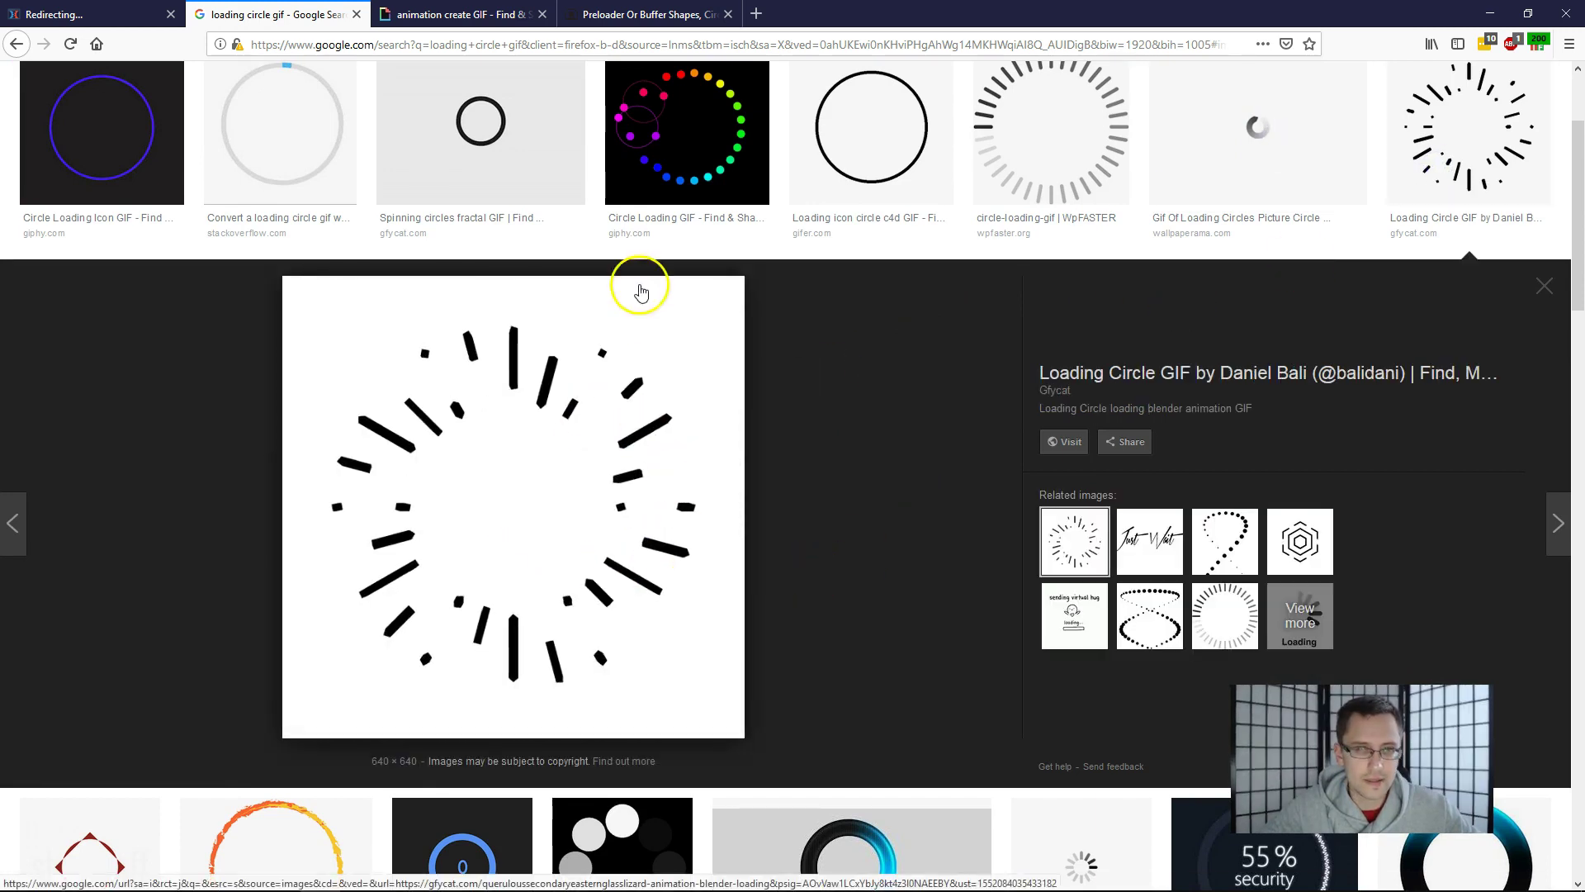
{"action": "left_click", "coordinate": [660, 178]}
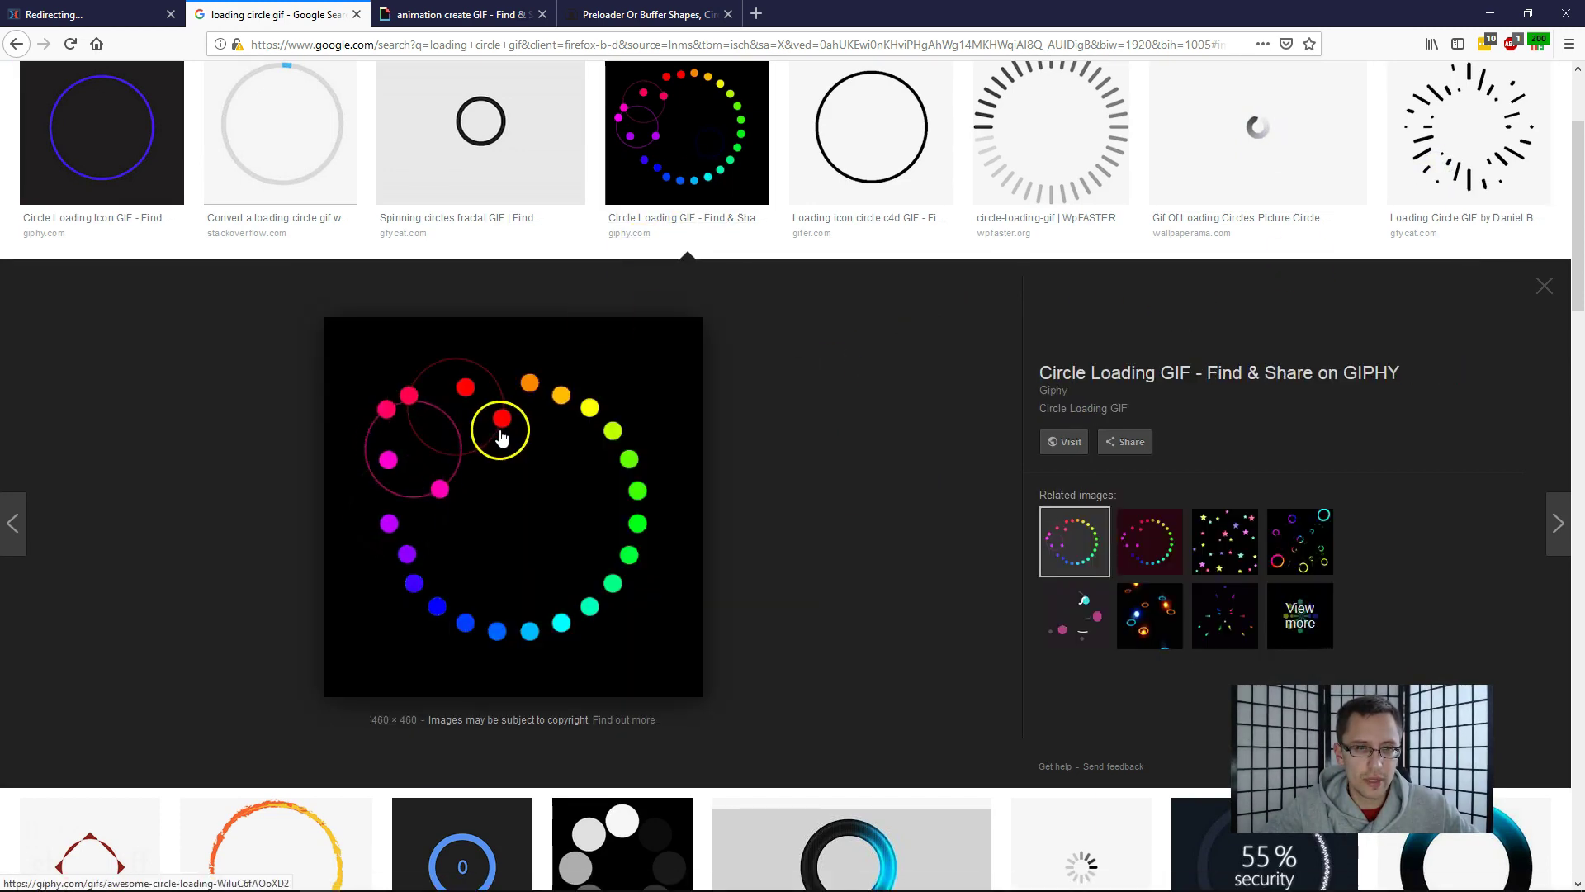
{"action": "left_click", "coordinate": [664, 123]}
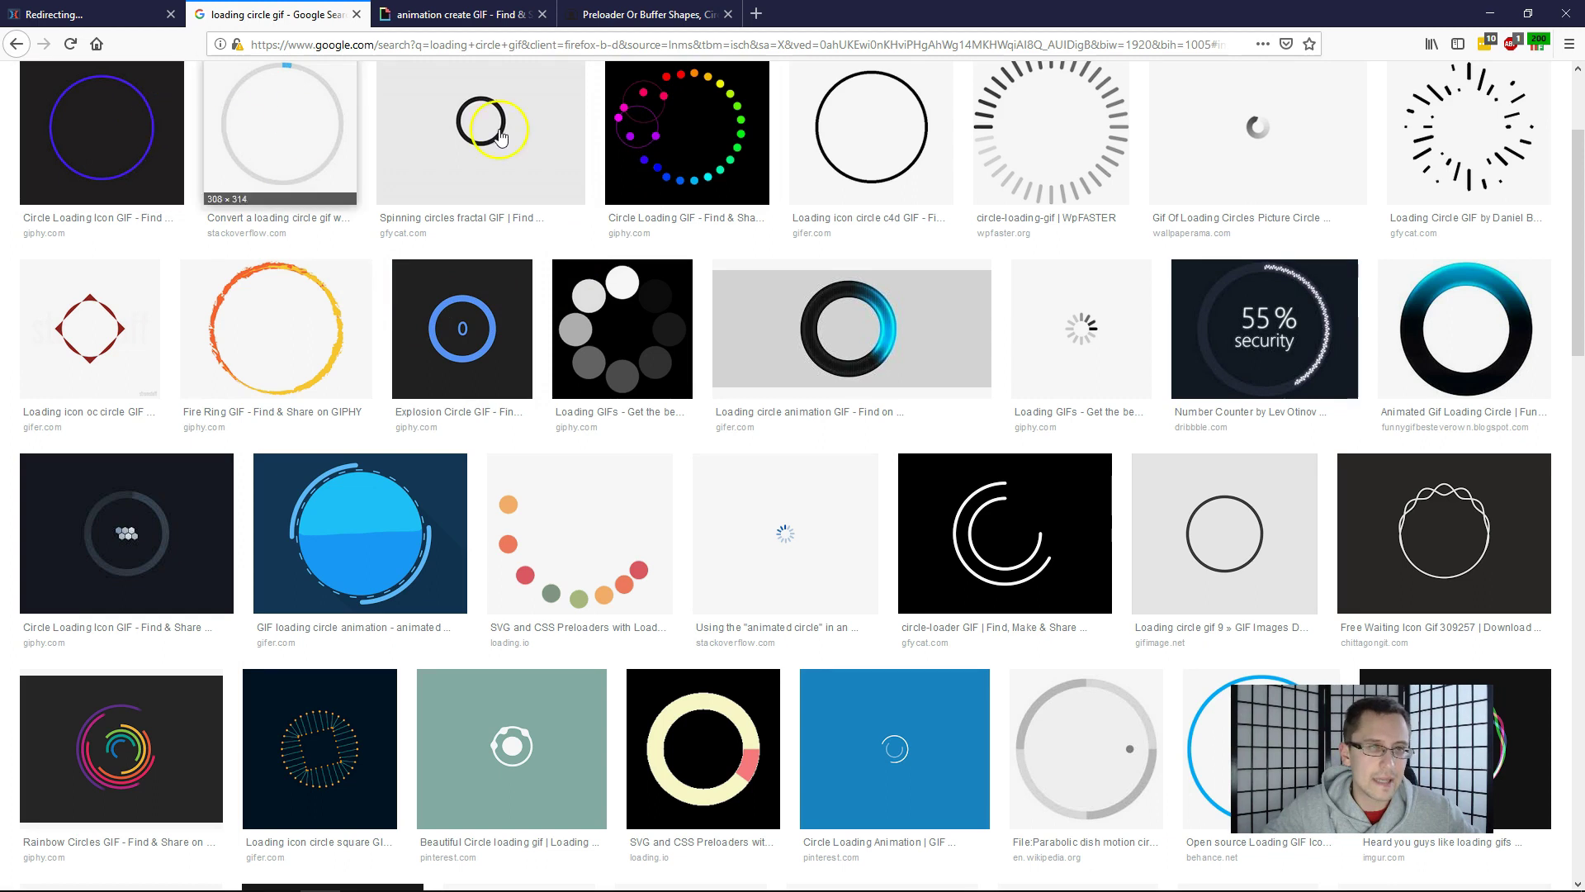
Step: Preview the Circle Loading Icon and Stack Overflow GIFs, inspect the latter's image options, then return to the editor
{"action": "left_click", "coordinate": [160, 132]}
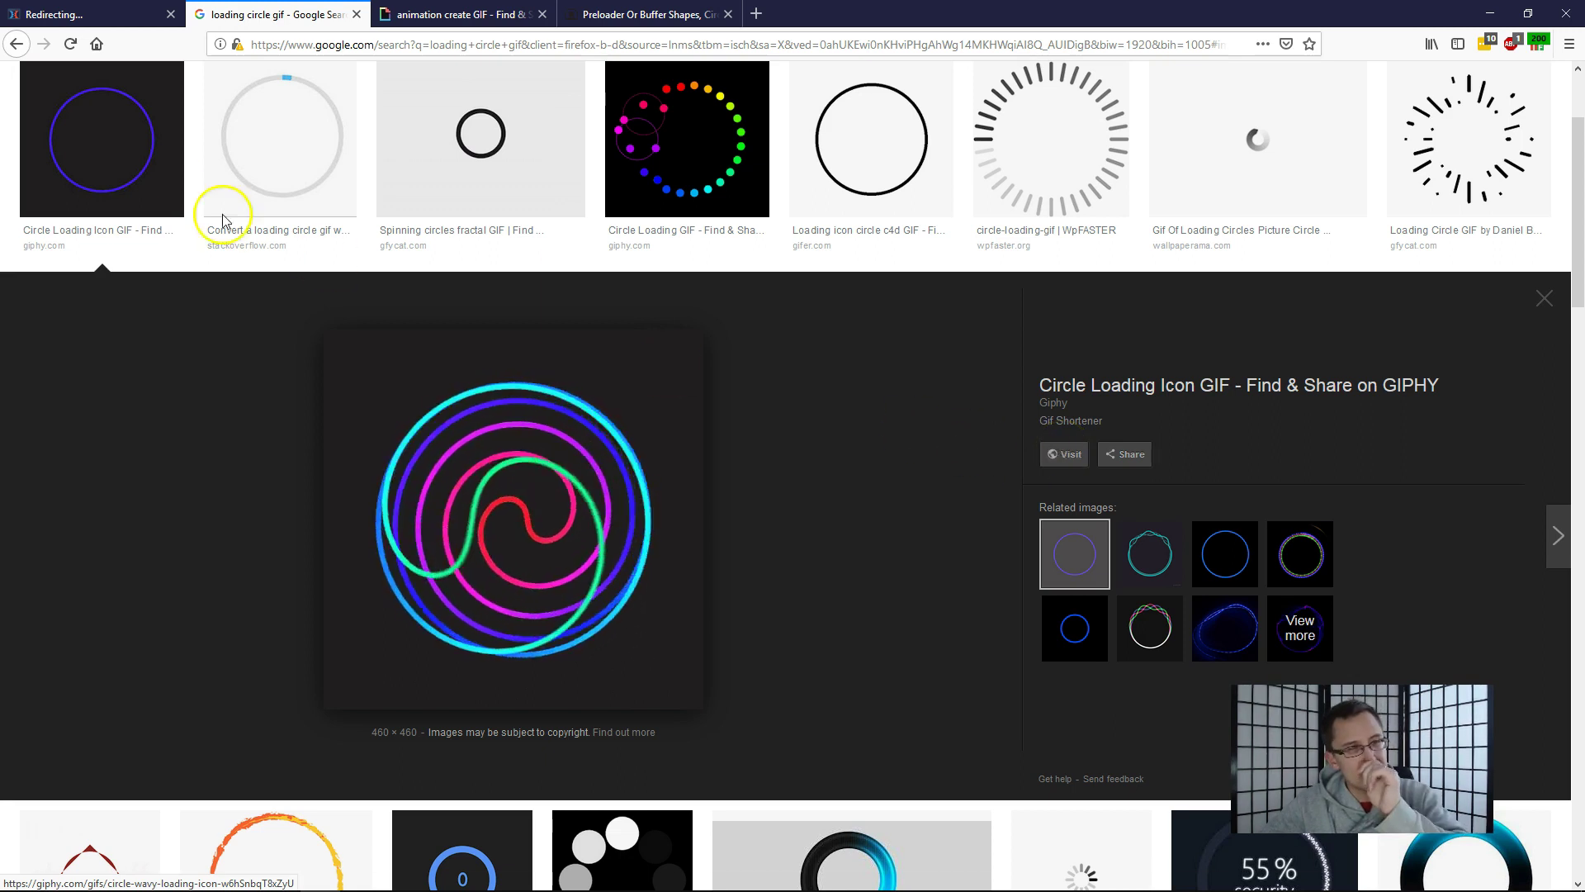
{"action": "left_click", "coordinate": [240, 142]}
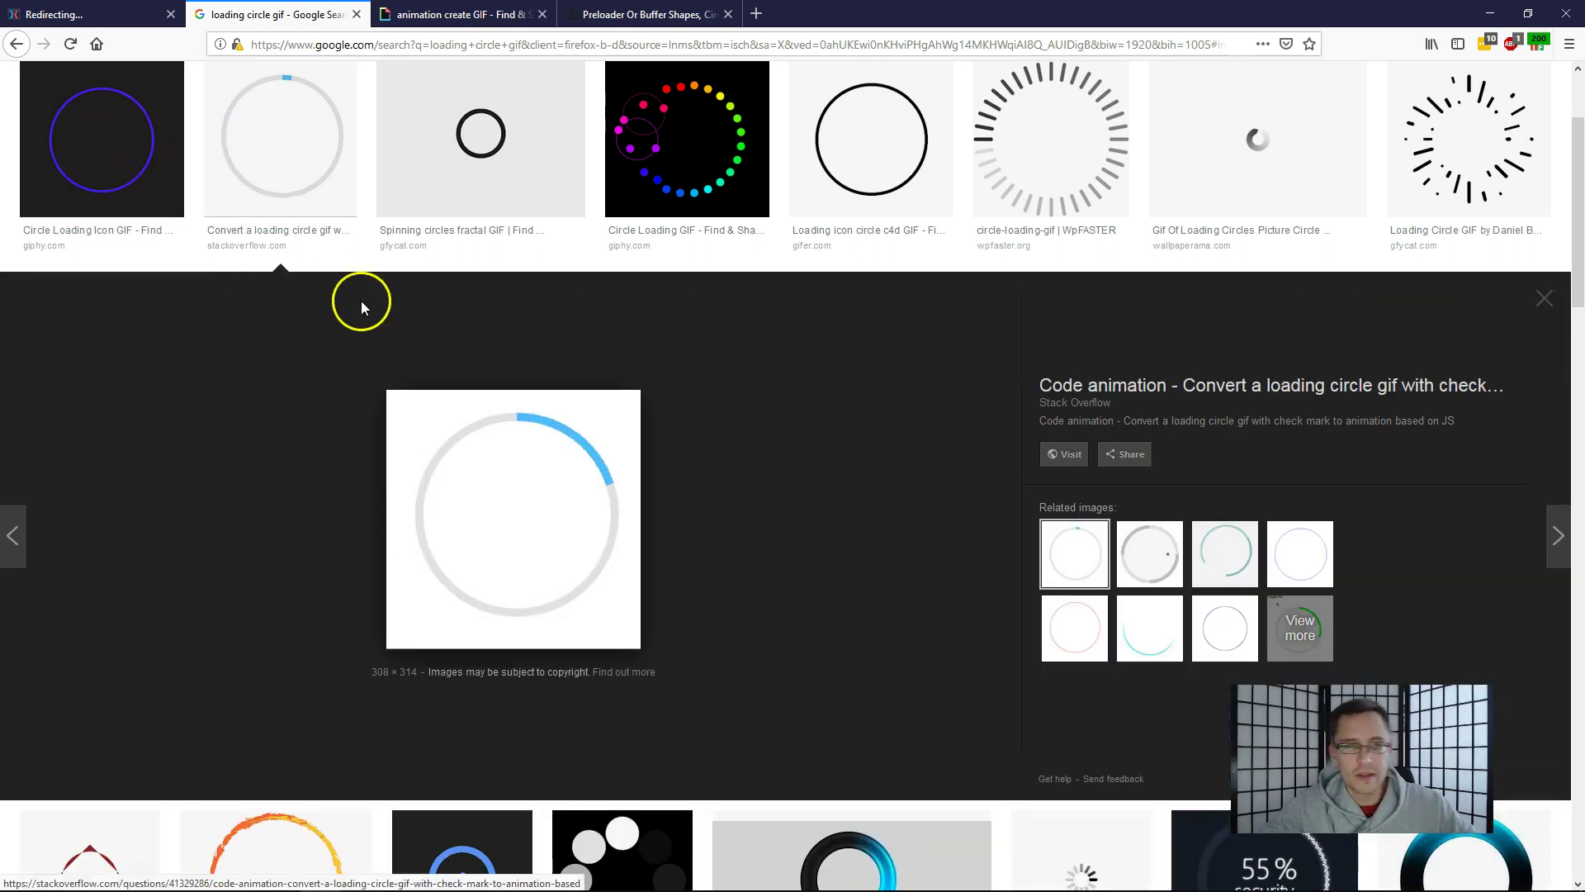
{"action": "scroll", "coordinate": [601, 452], "scroll_direction": "up", "scroll_amount": 2}
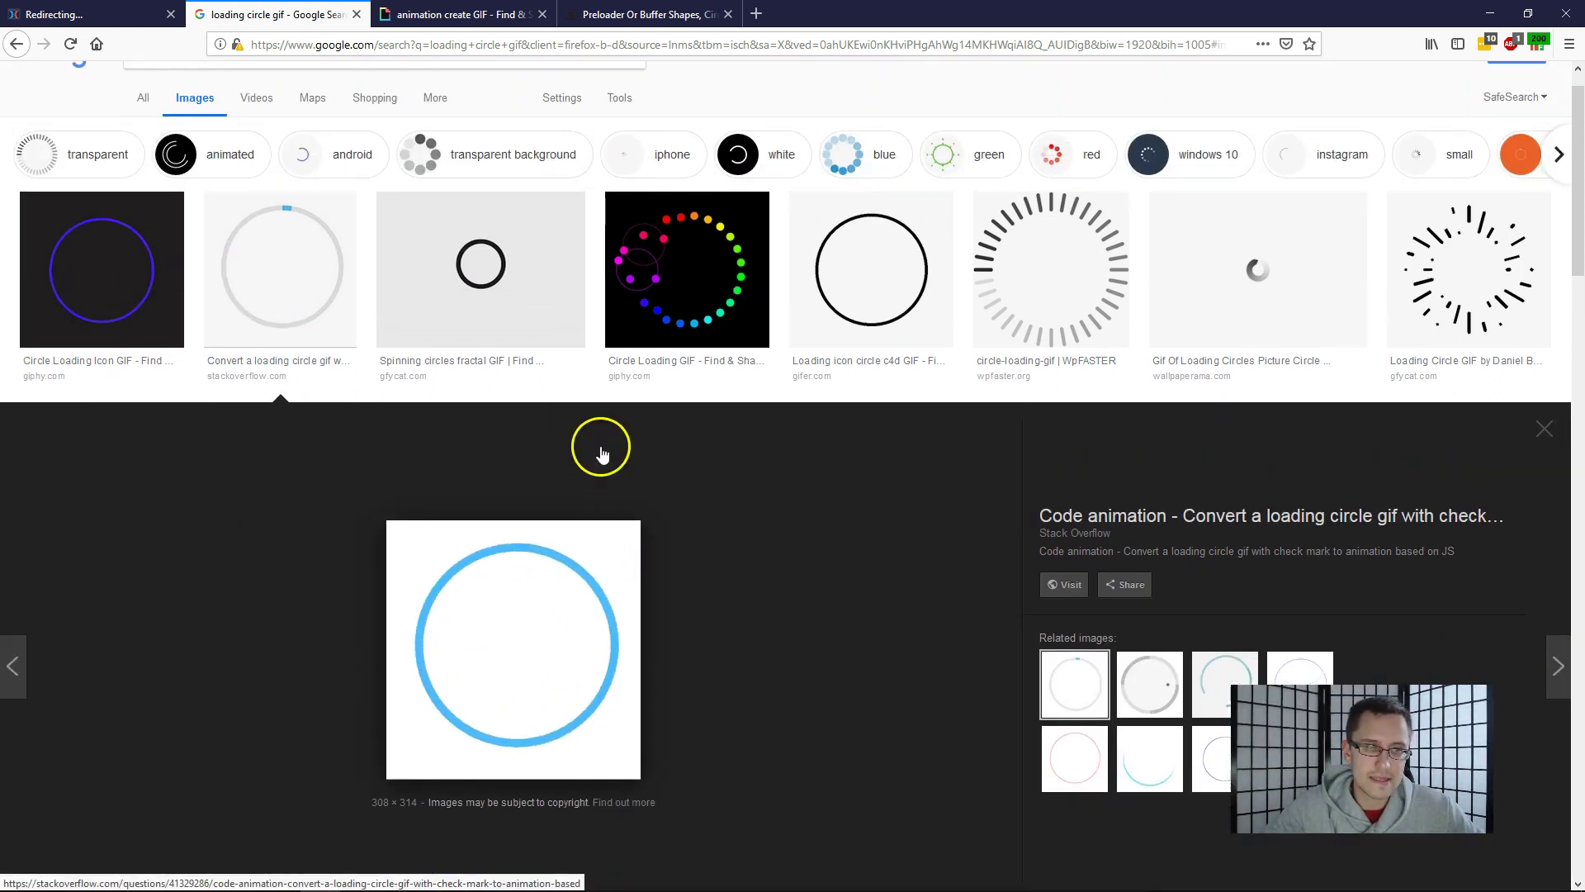
{"action": "scroll", "coordinate": [601, 453], "scroll_direction": "up", "scroll_amount": 1}
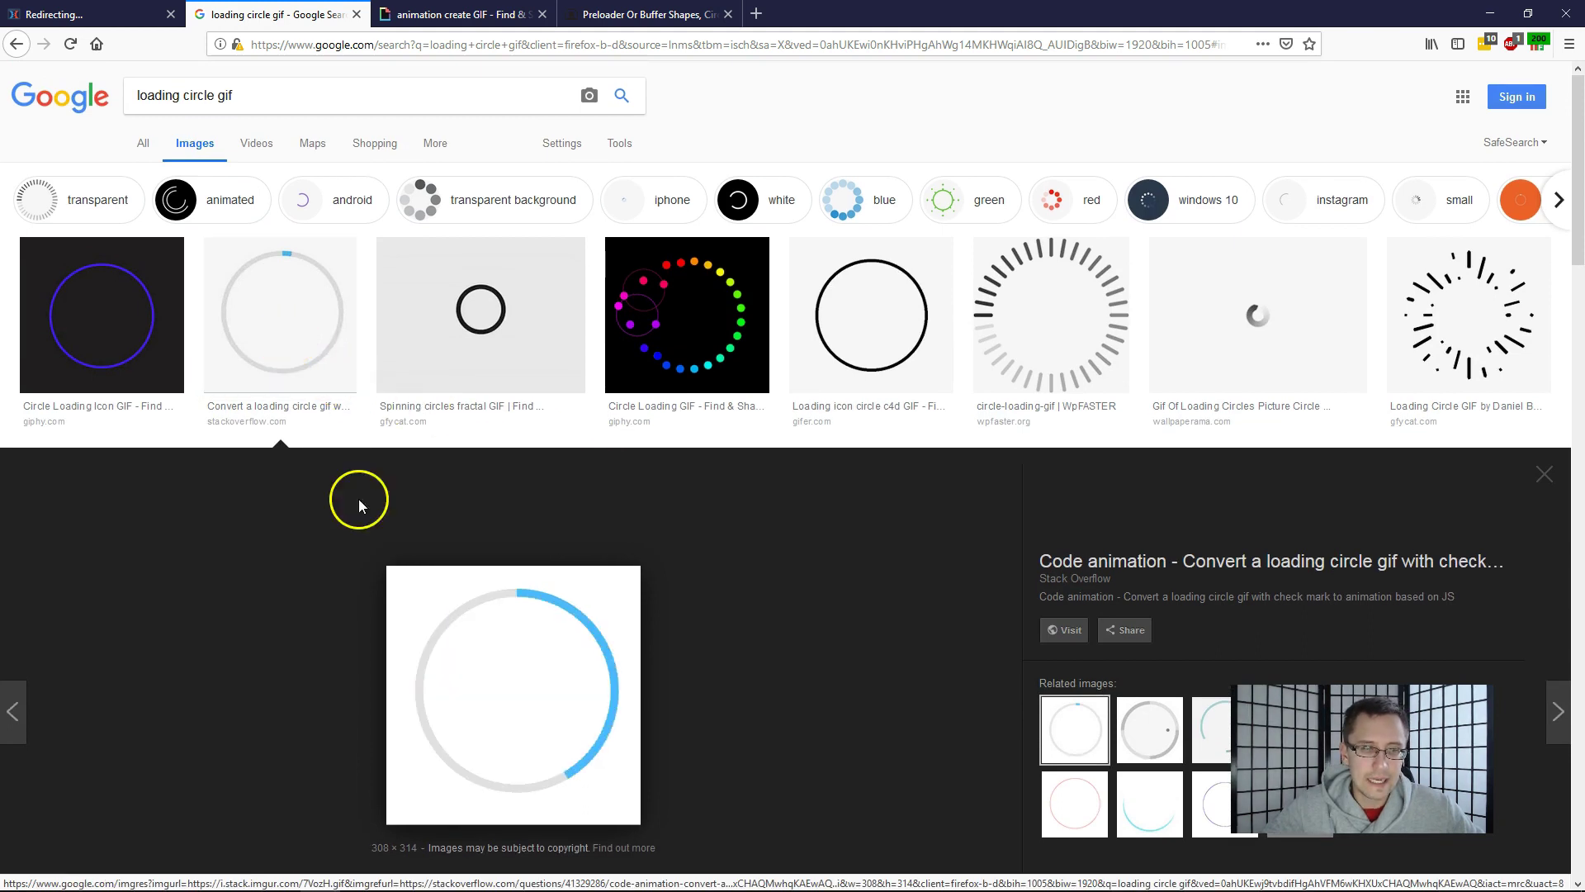
{"action": "scroll", "coordinate": [549, 507], "scroll_direction": "down", "scroll_amount": 3}
{"action": "right_click", "coordinate": [514, 448]}
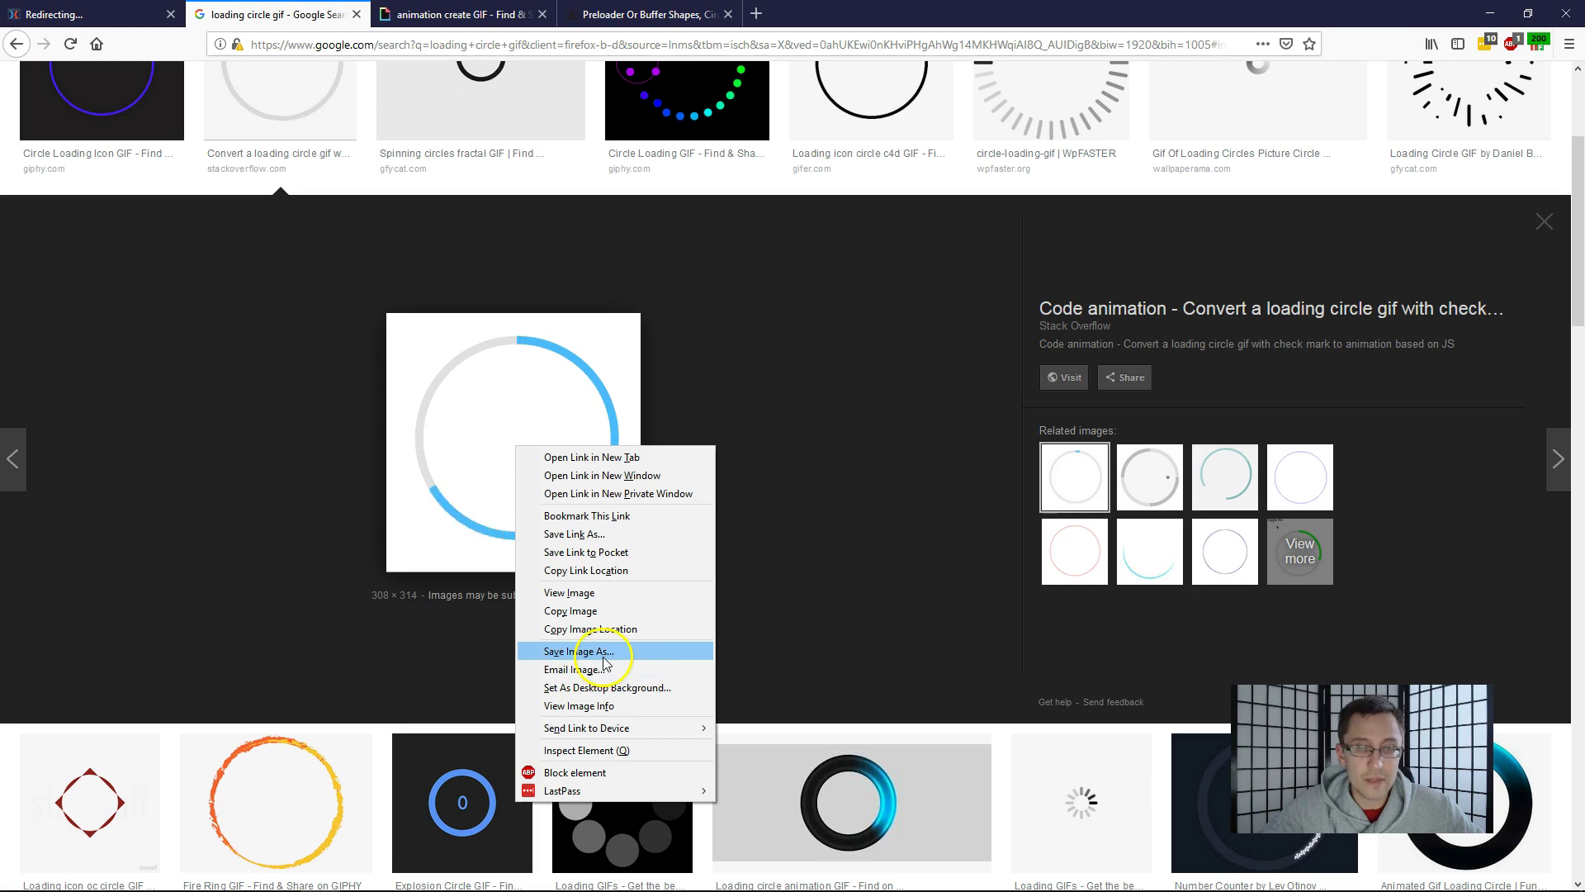
{"action": "left_click", "coordinate": [132, 15]}
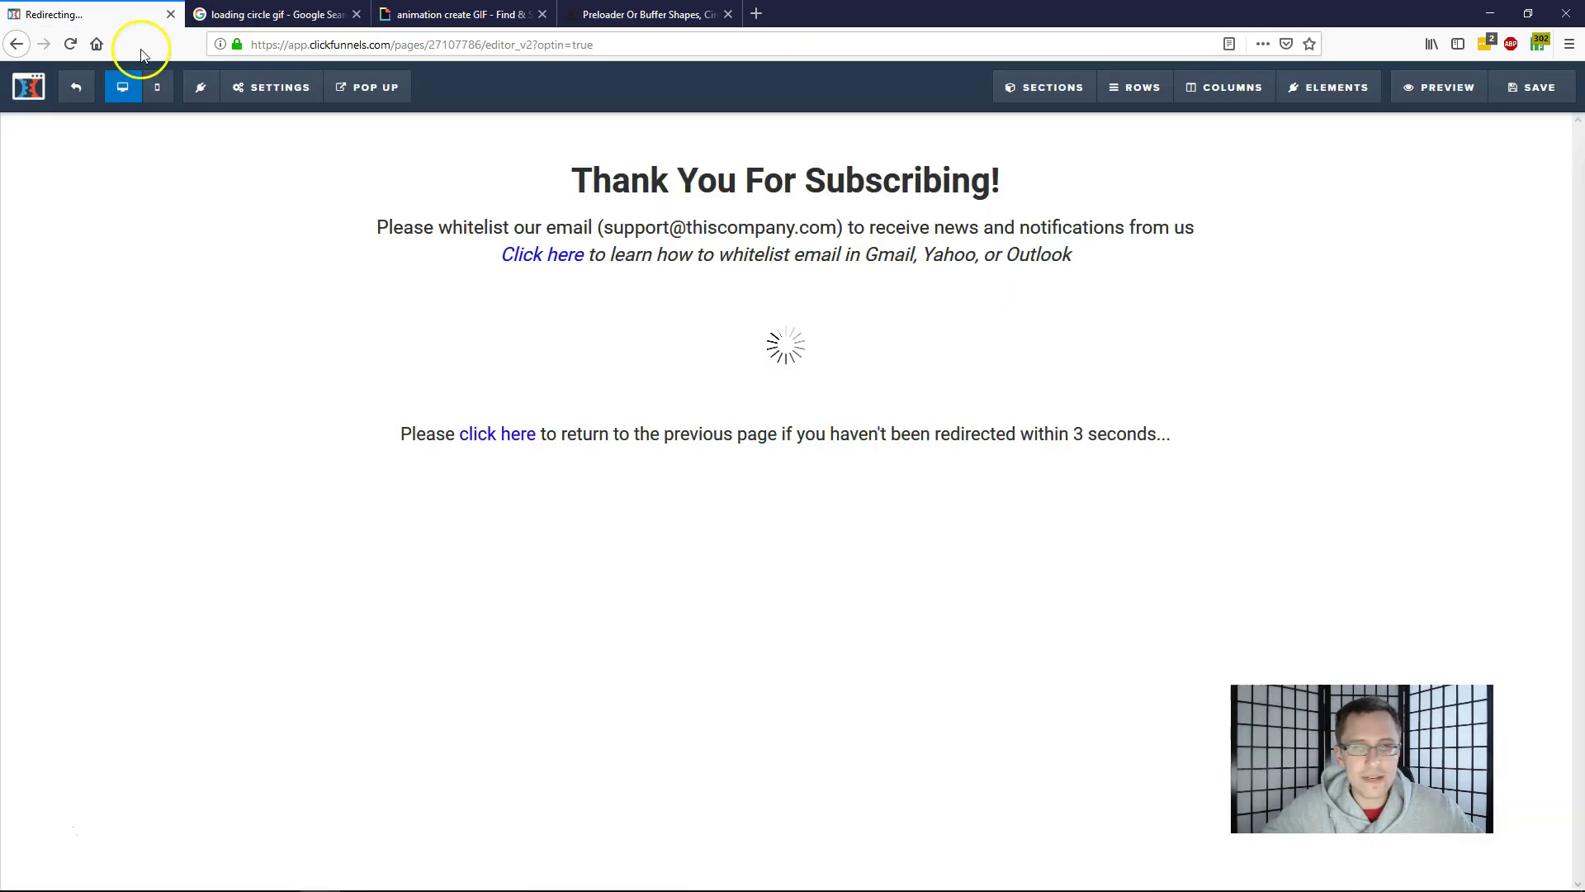
Step: Set the spinner image width back to 150 in its image settings
{"action": "left_click", "coordinate": [1028, 311]}
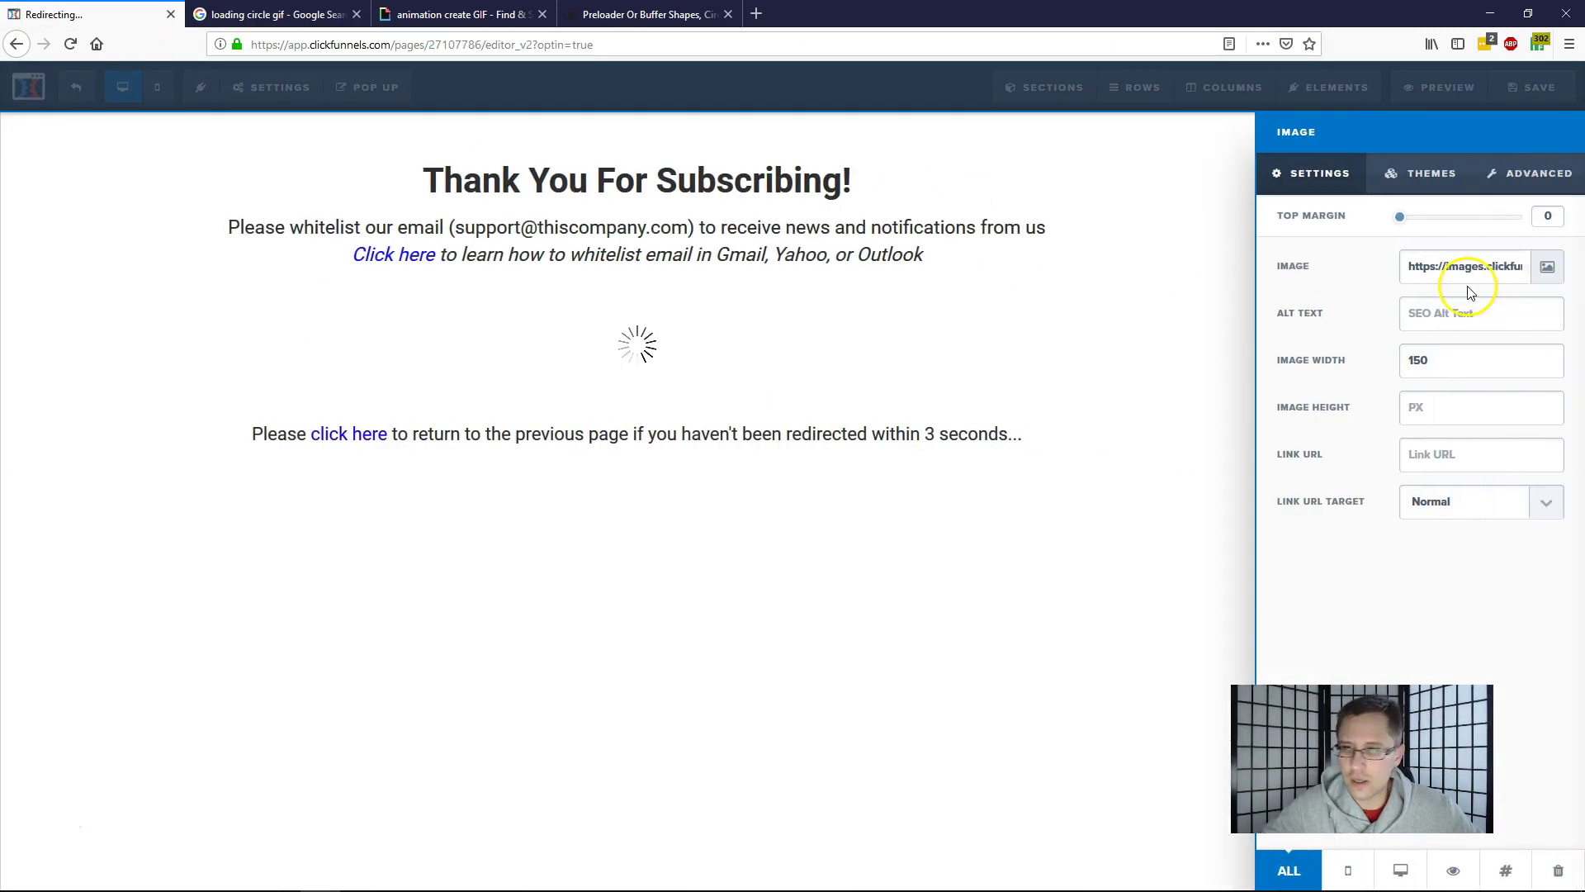
{"action": "left_click", "coordinate": [1546, 273]}
{"action": "left_click", "coordinate": [1546, 280]}
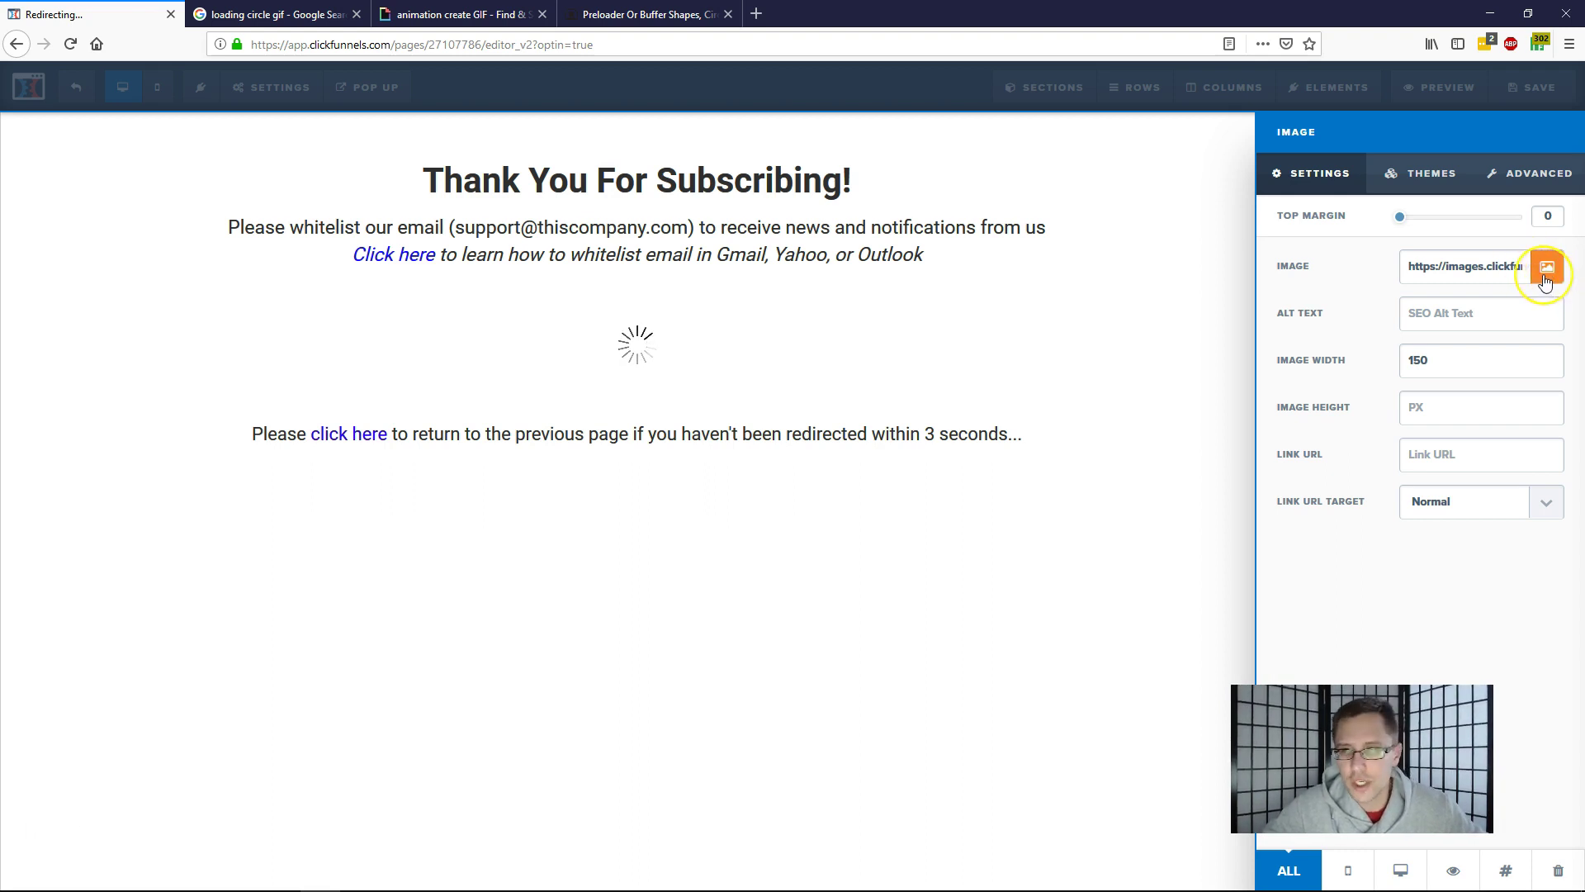
{"action": "left_click_drag", "start_coordinate": [1408, 265], "coordinate": [1569, 260]}
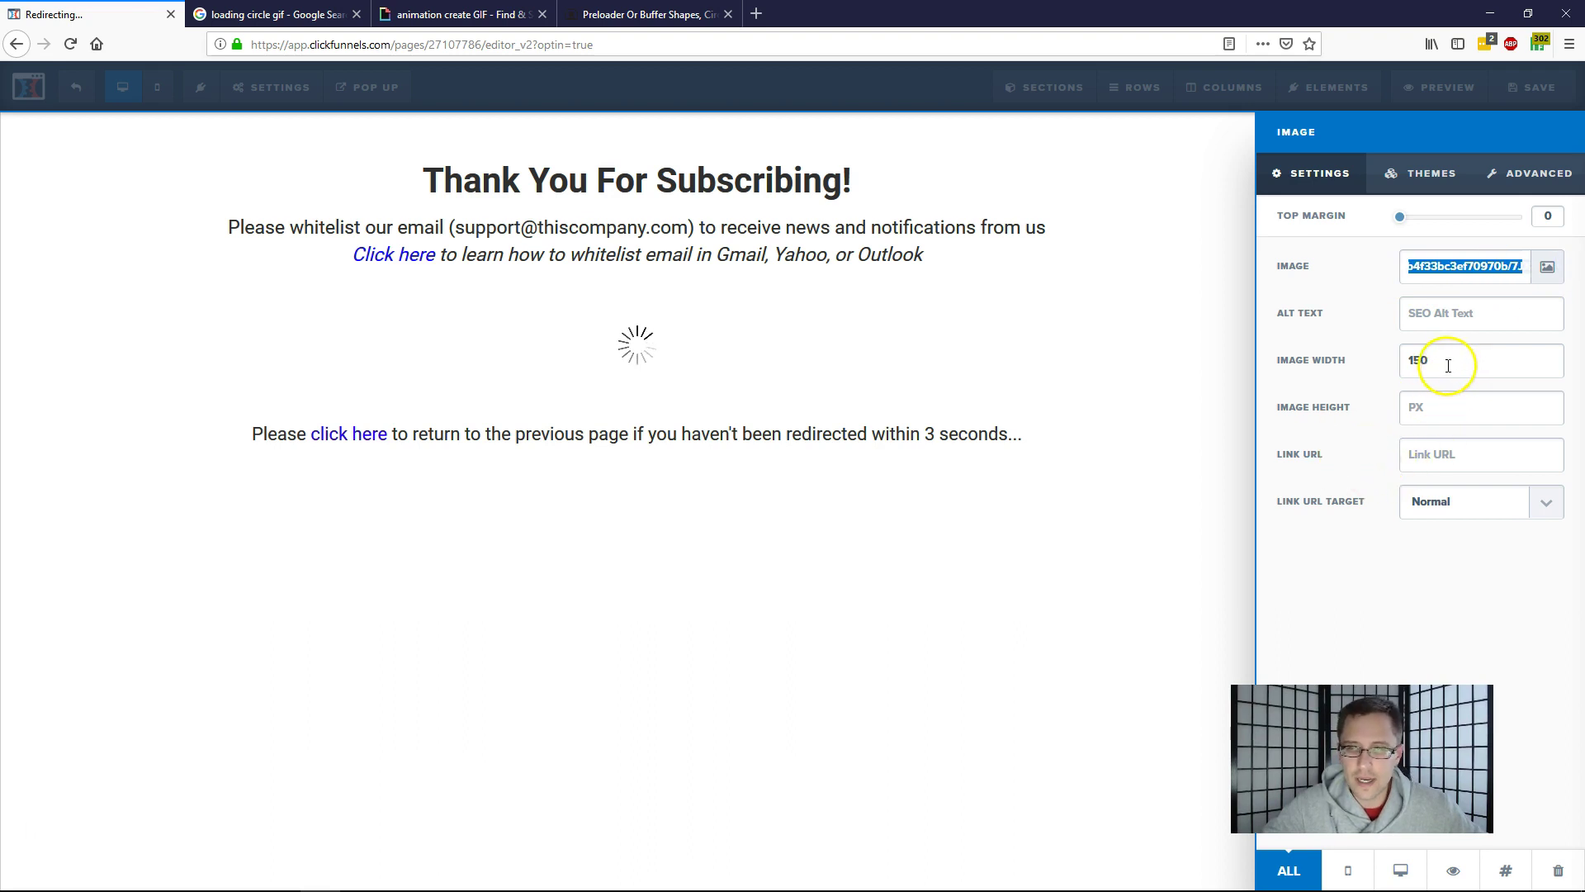
{"action": "left_click", "coordinate": [1422, 355]}
{"action": "double_click", "coordinate": [1410, 363]}
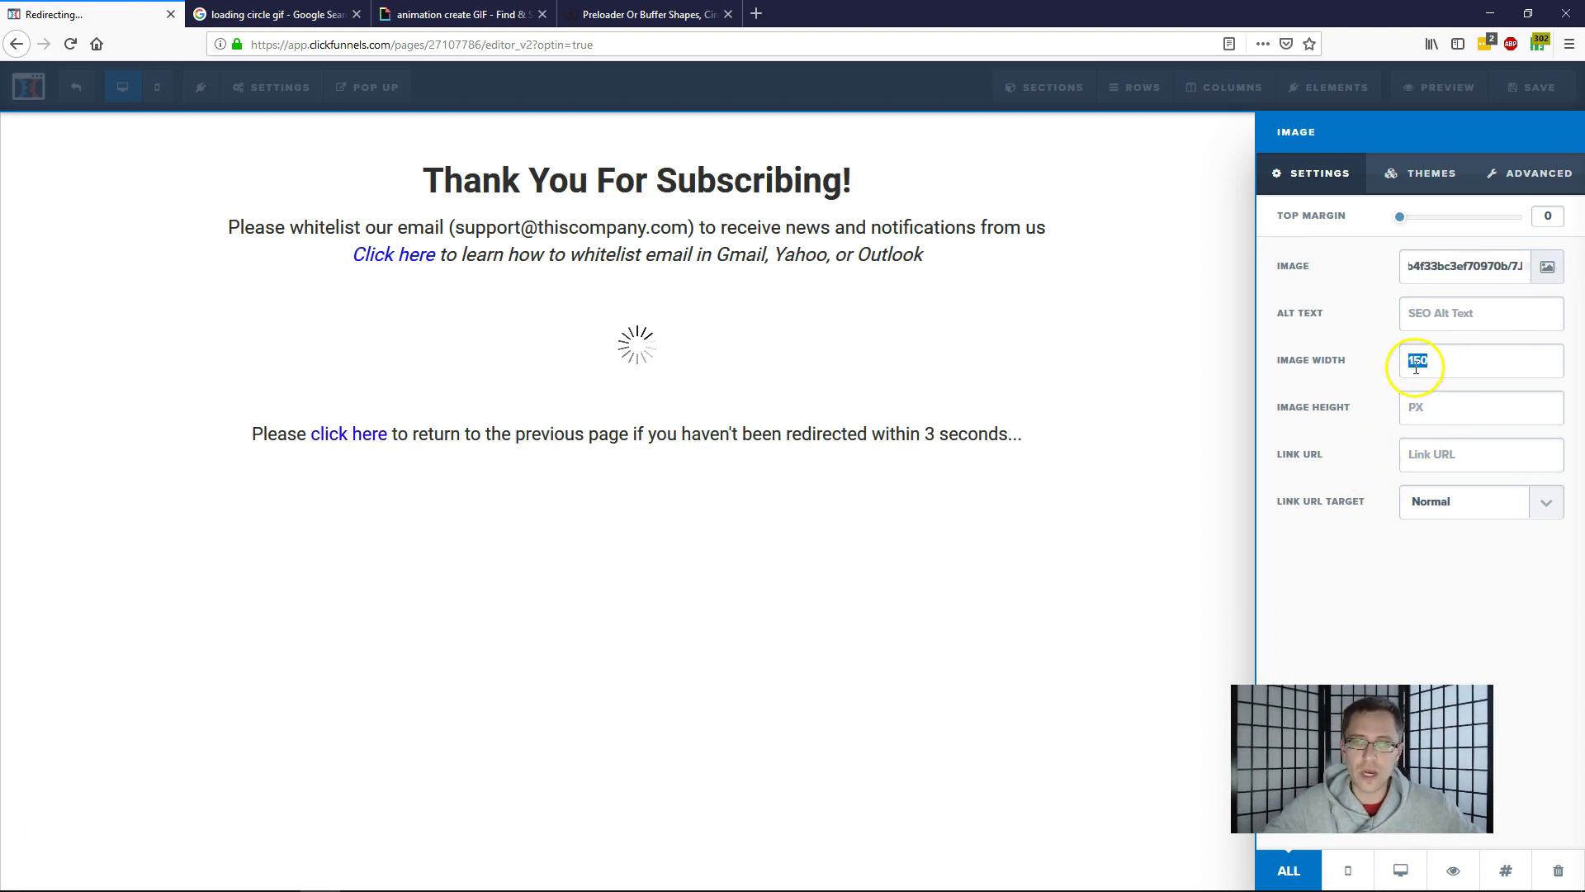
{"action": "key", "text": "BackSpace"}
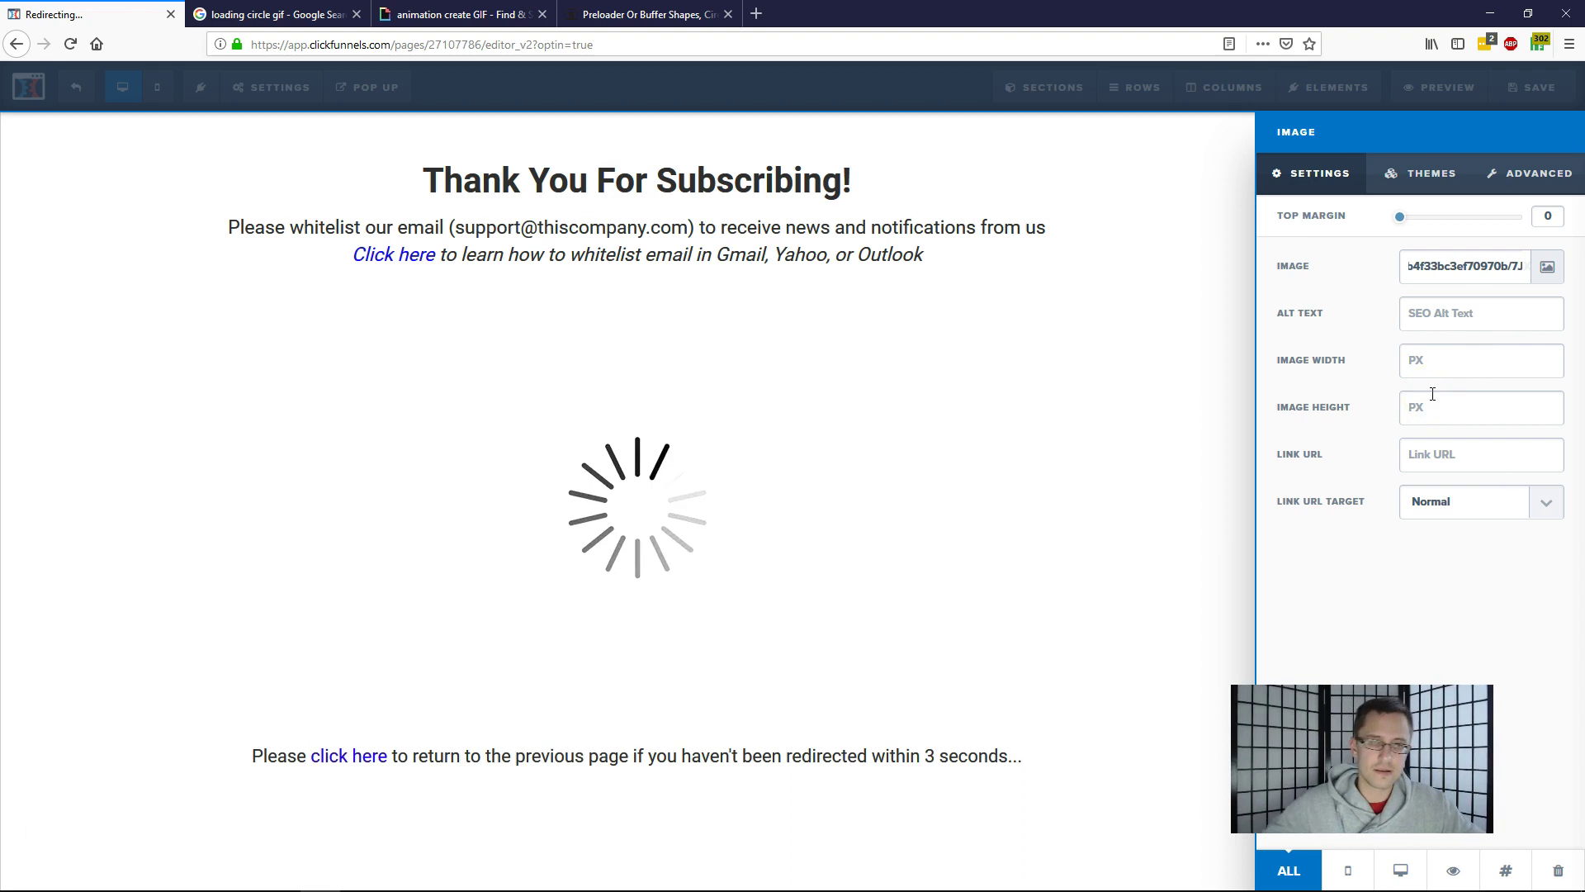
{"action": "left_click", "coordinate": [1463, 350]}
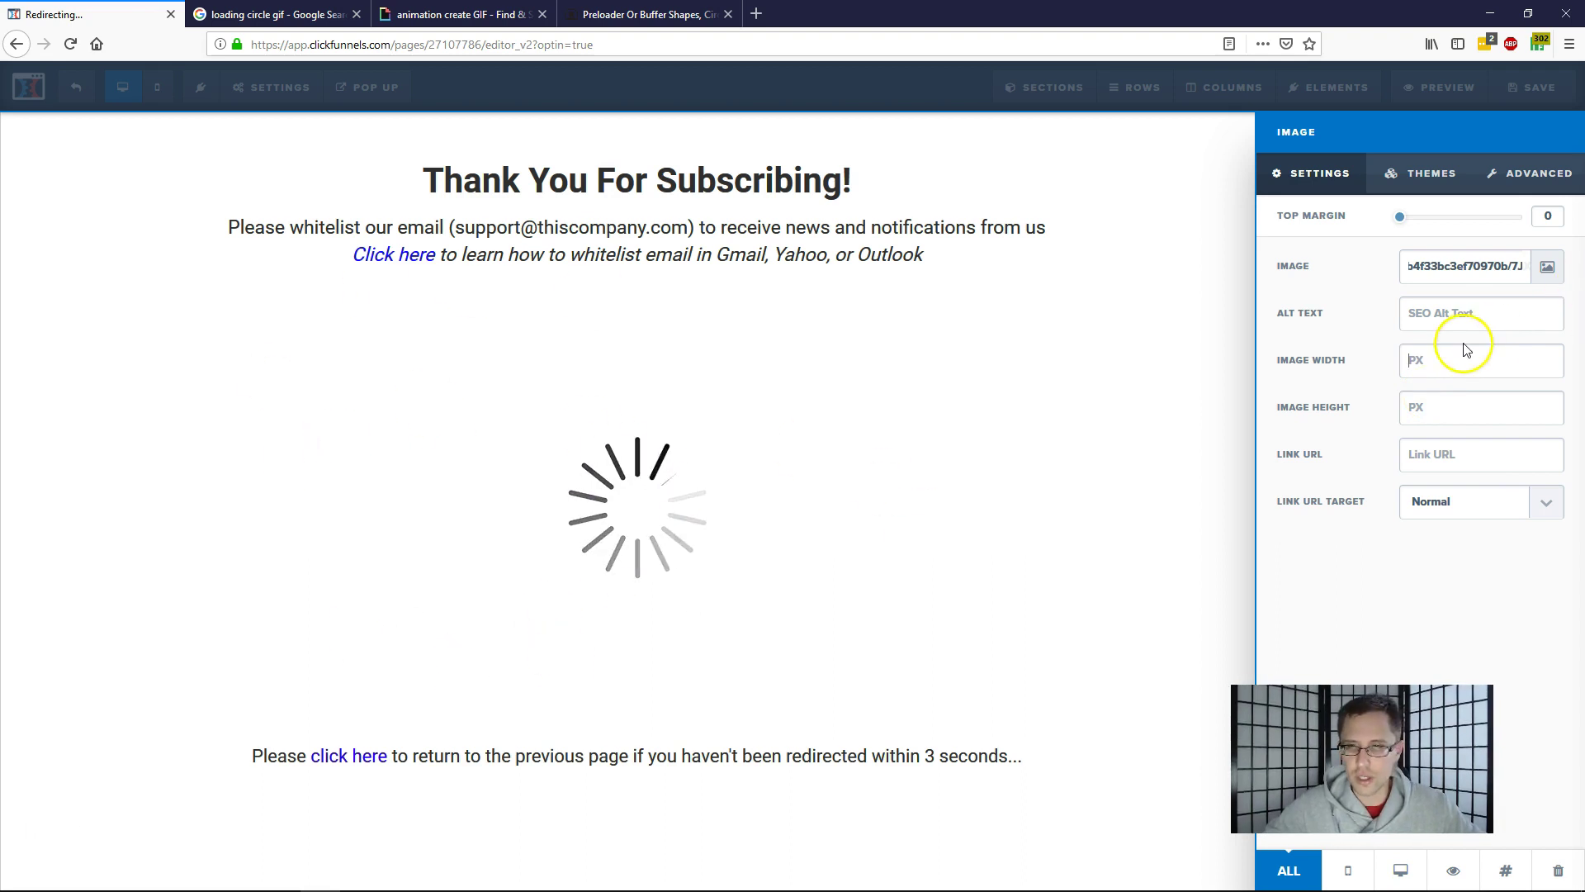
{"action": "type", "text": "150"}
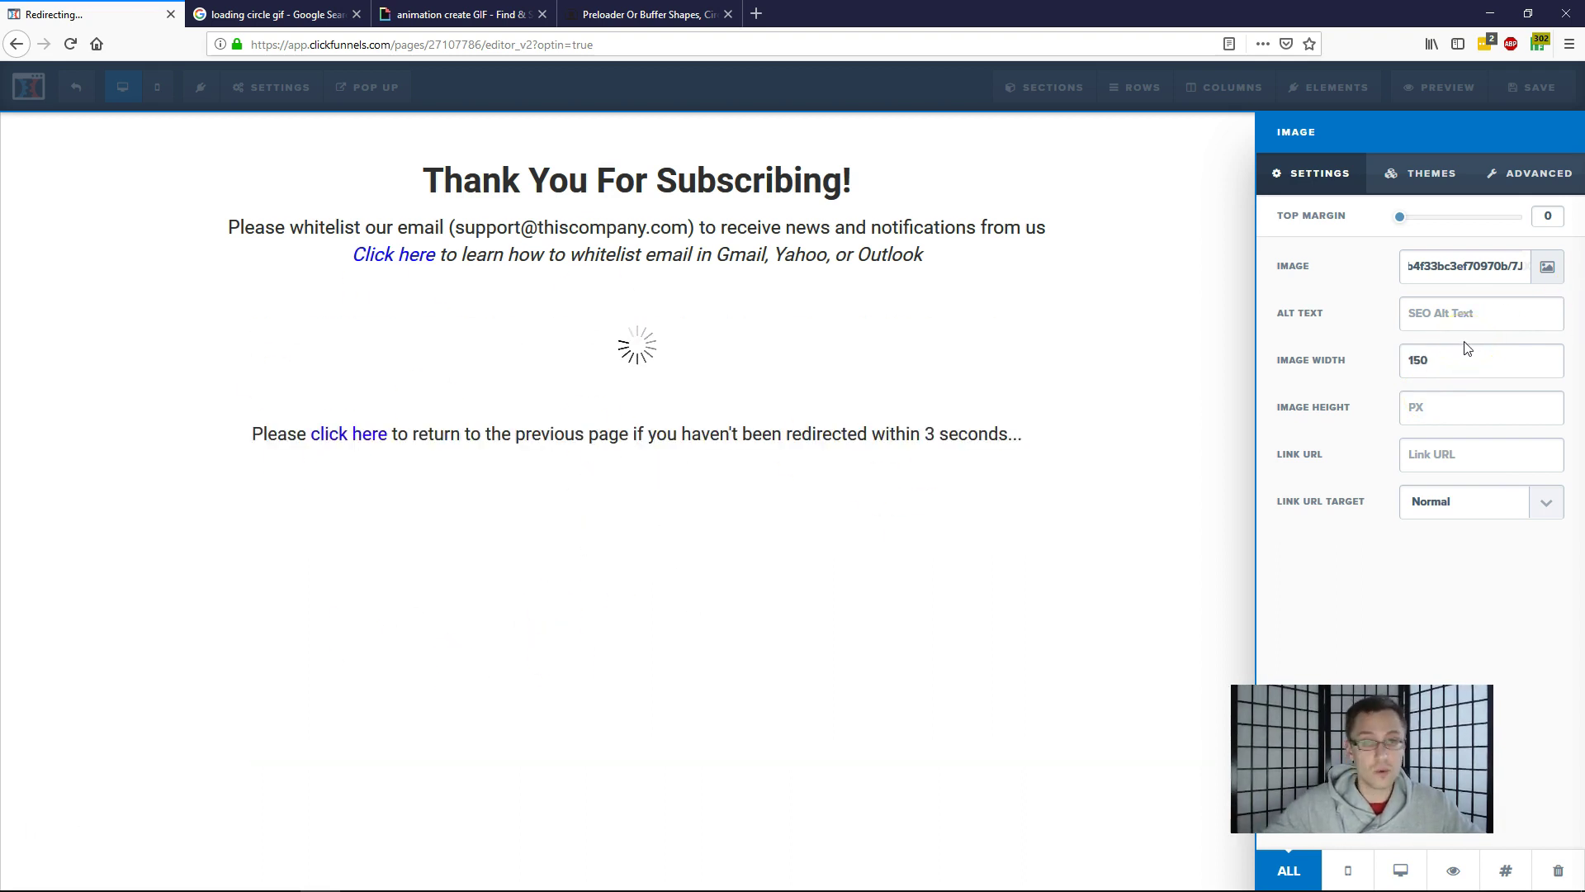
{"action": "left_click", "coordinate": [927, 224]}
Step: Save the thank-you page and switch to the Giphy loading circle GIF page
{"action": "left_click", "coordinate": [1515, 89]}
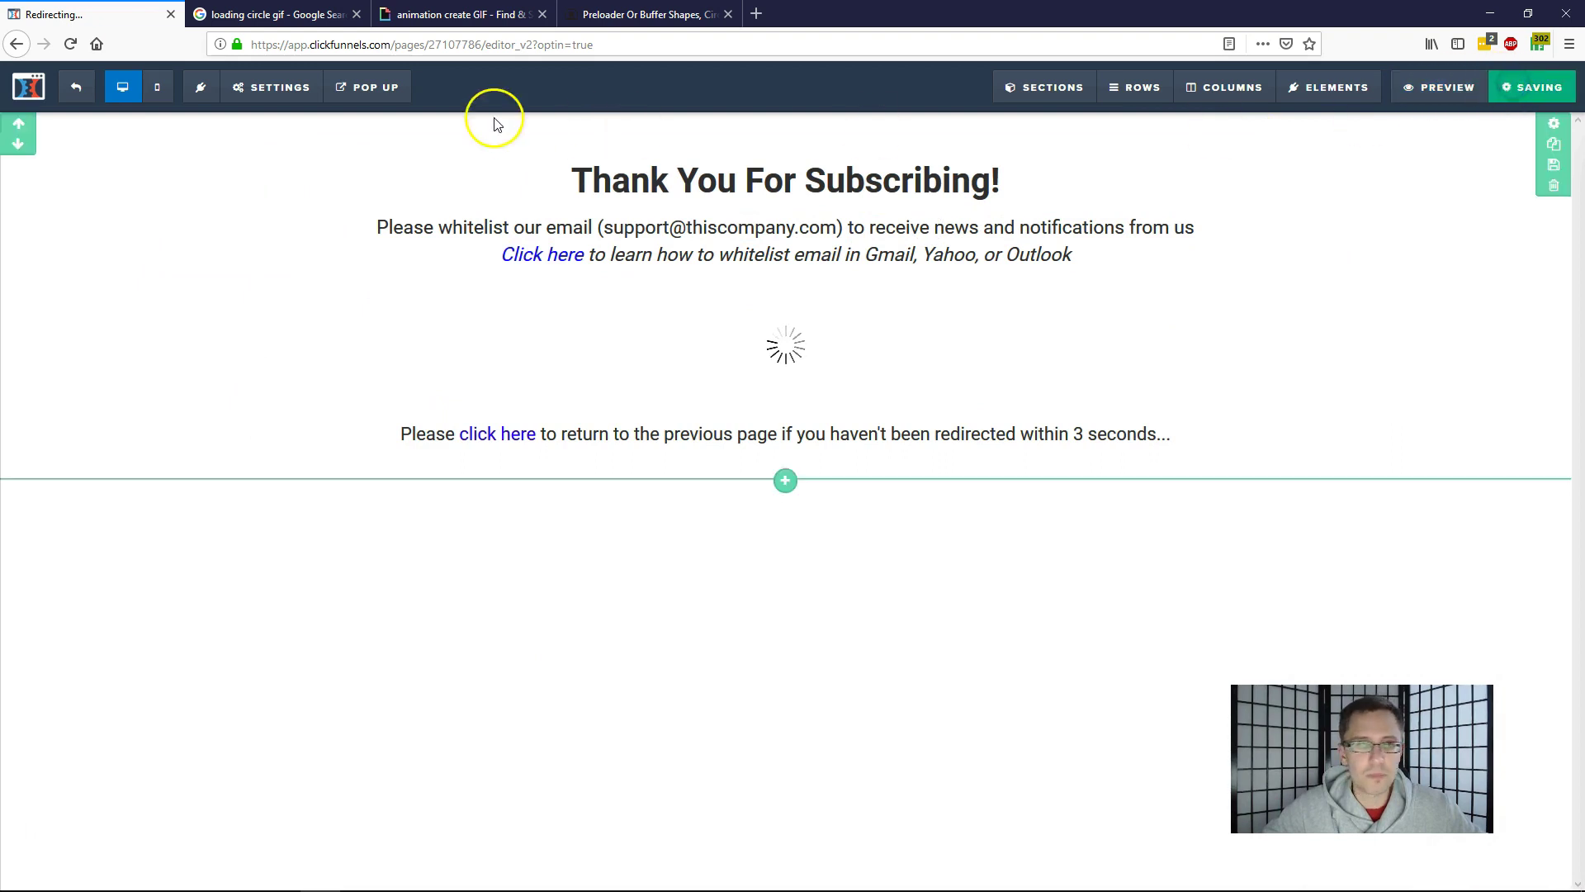
{"action": "left_click", "coordinate": [405, 15]}
{"action": "left_click_drag", "start_coordinate": [361, 47], "coordinate": [304, 46]}
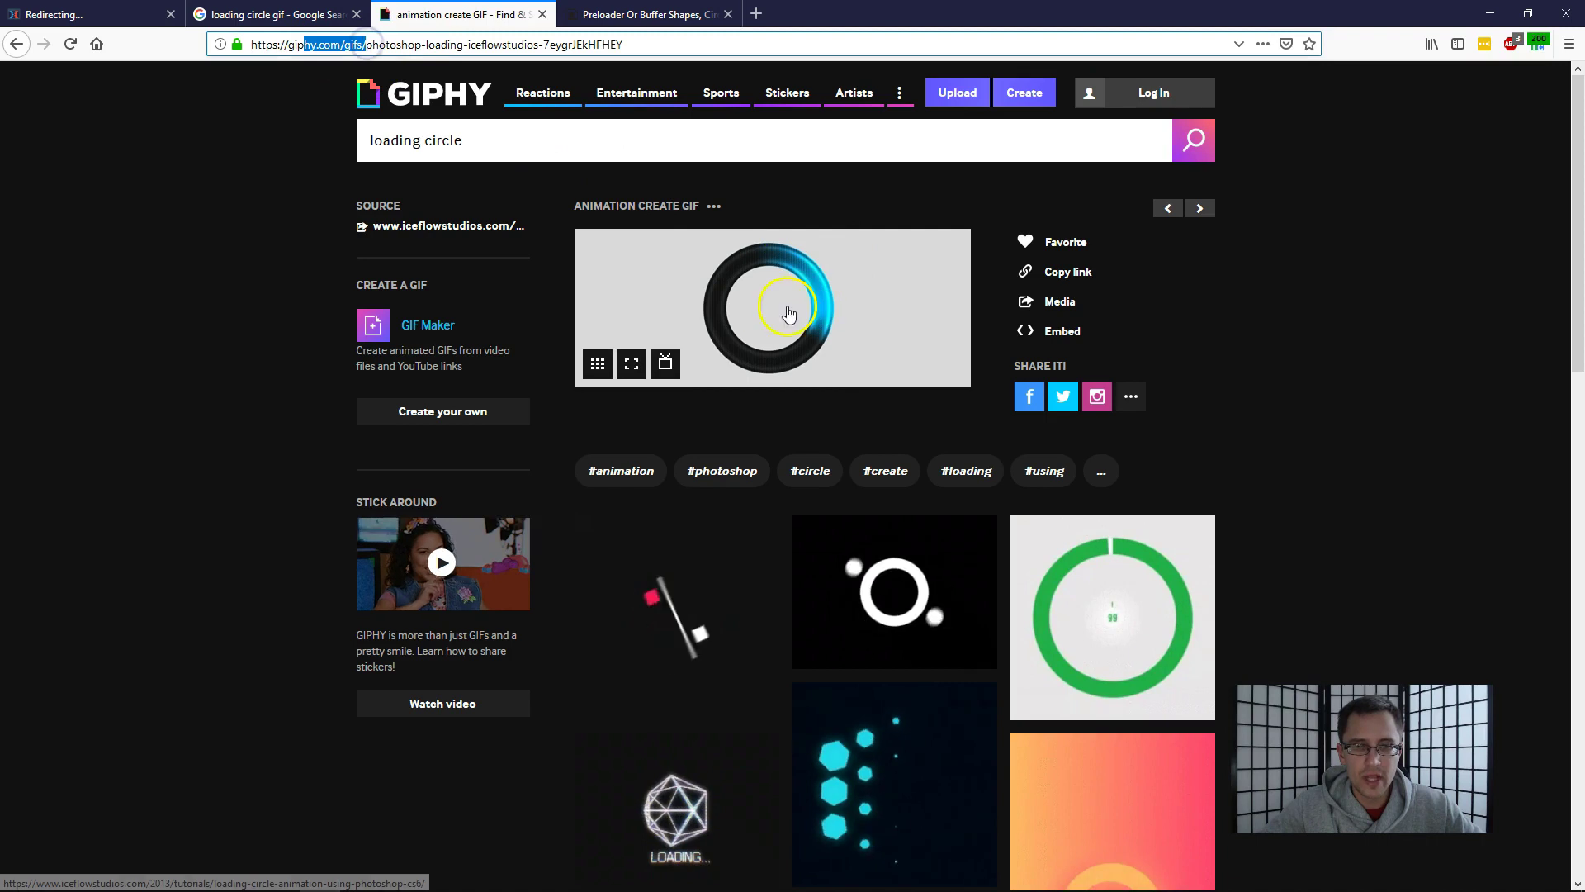
Step: Scroll through more Giphy loading GIFs, then switch to the 123RF preloader shapes tab
{"action": "scroll", "coordinate": [1123, 495], "scroll_direction": "down", "scroll_amount": 4}
{"action": "scroll", "coordinate": [1115, 454], "scroll_direction": "down", "scroll_amount": 2}
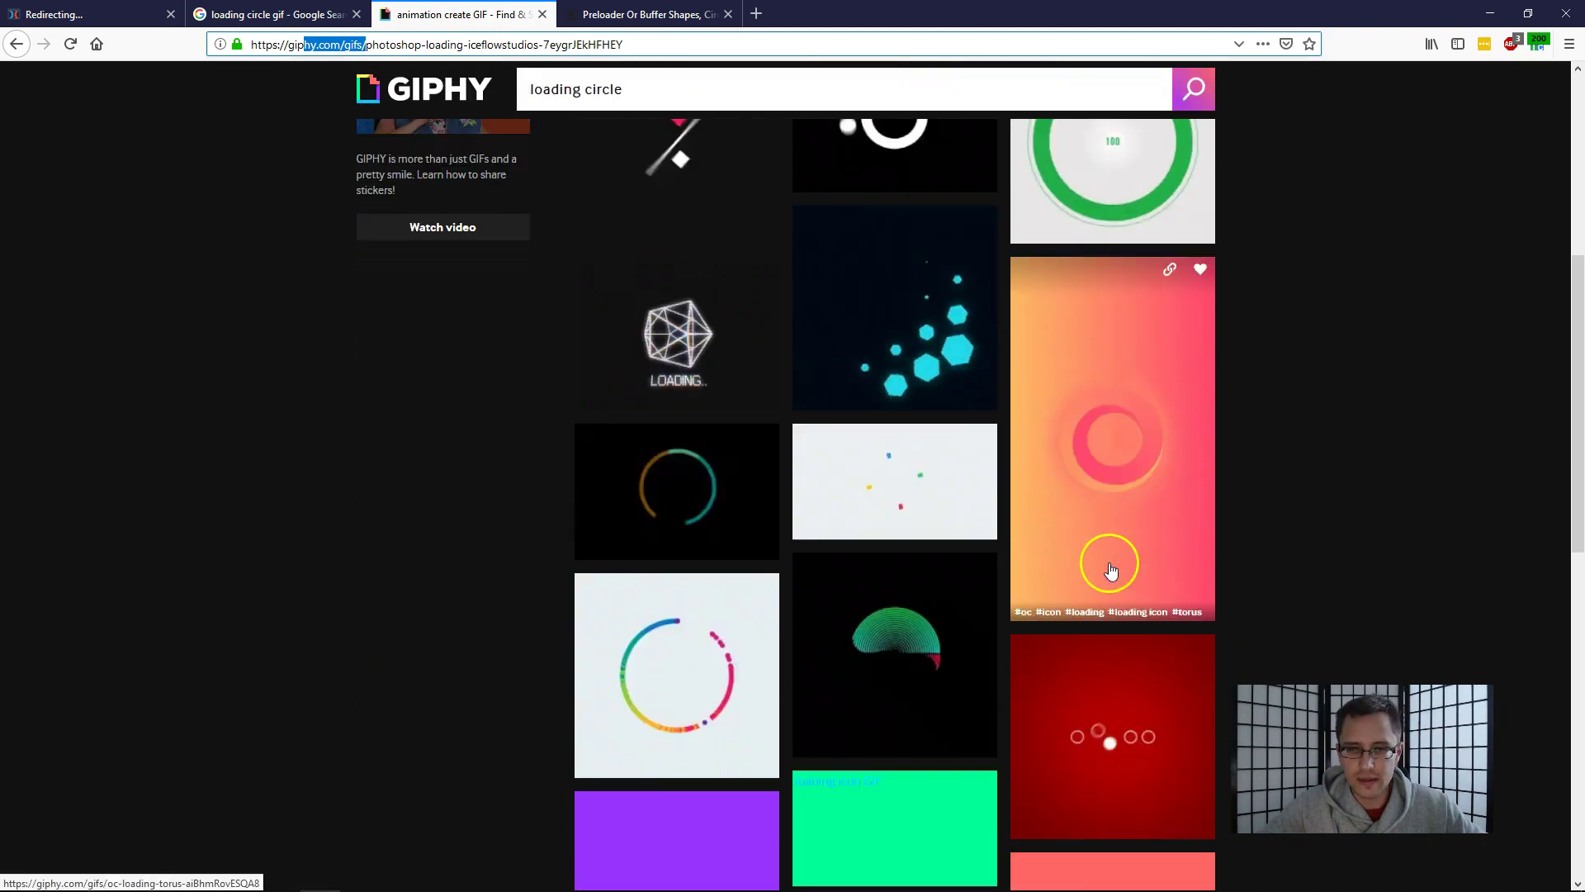
{"action": "key", "text": "ctrl+Tab"}
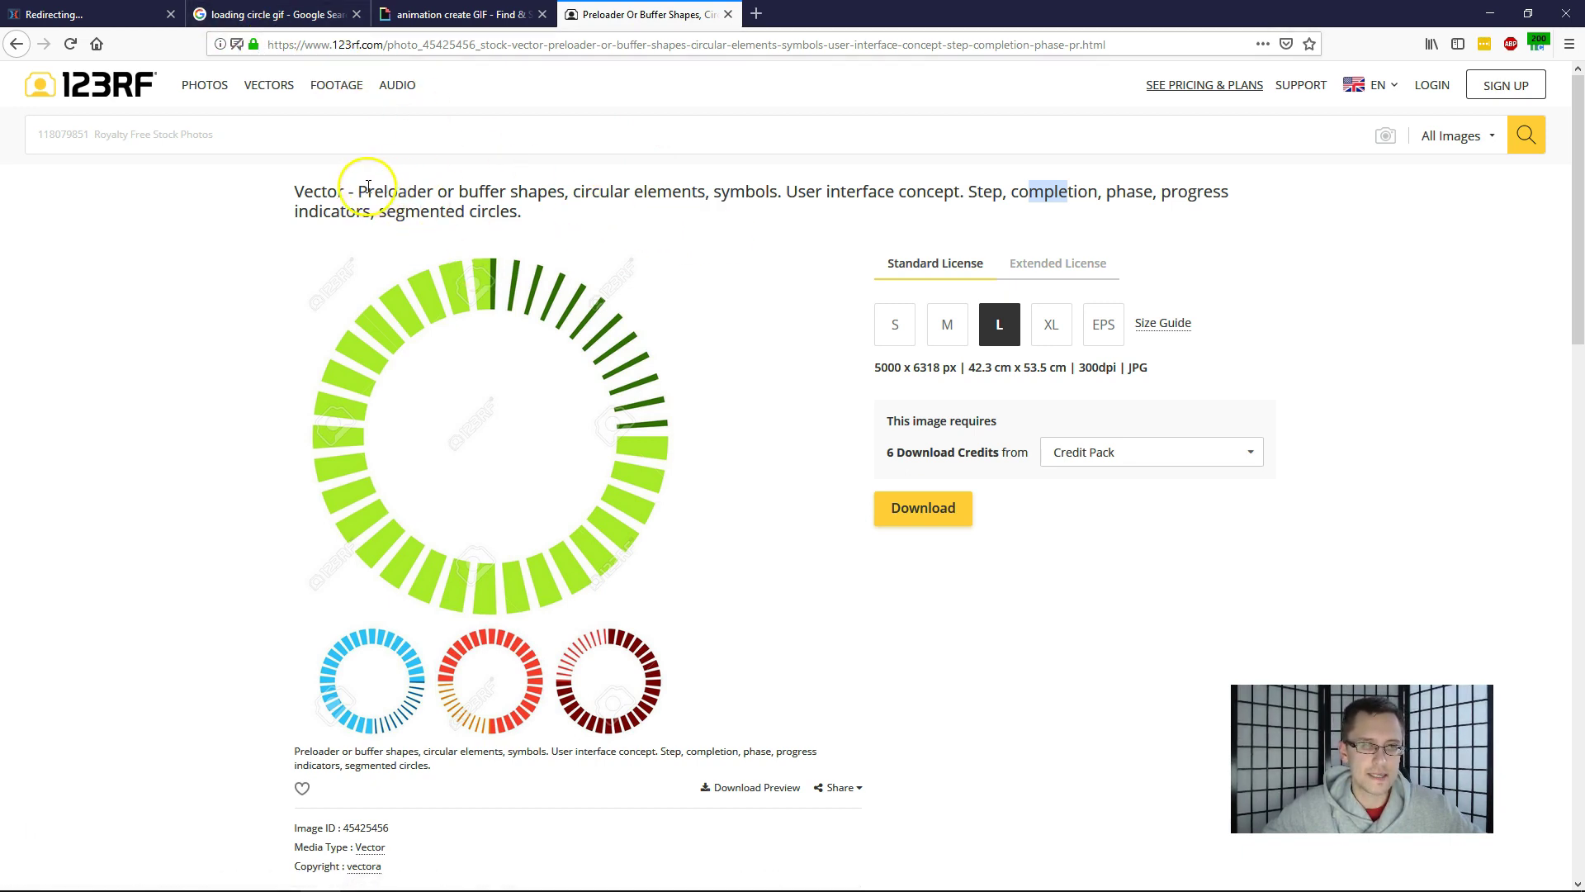
Step: Highlight 'Preloader', the circular elements phrase and 'completion' in the 123RF vector title
{"action": "left_click_drag", "start_coordinate": [361, 193], "coordinate": [567, 195]}
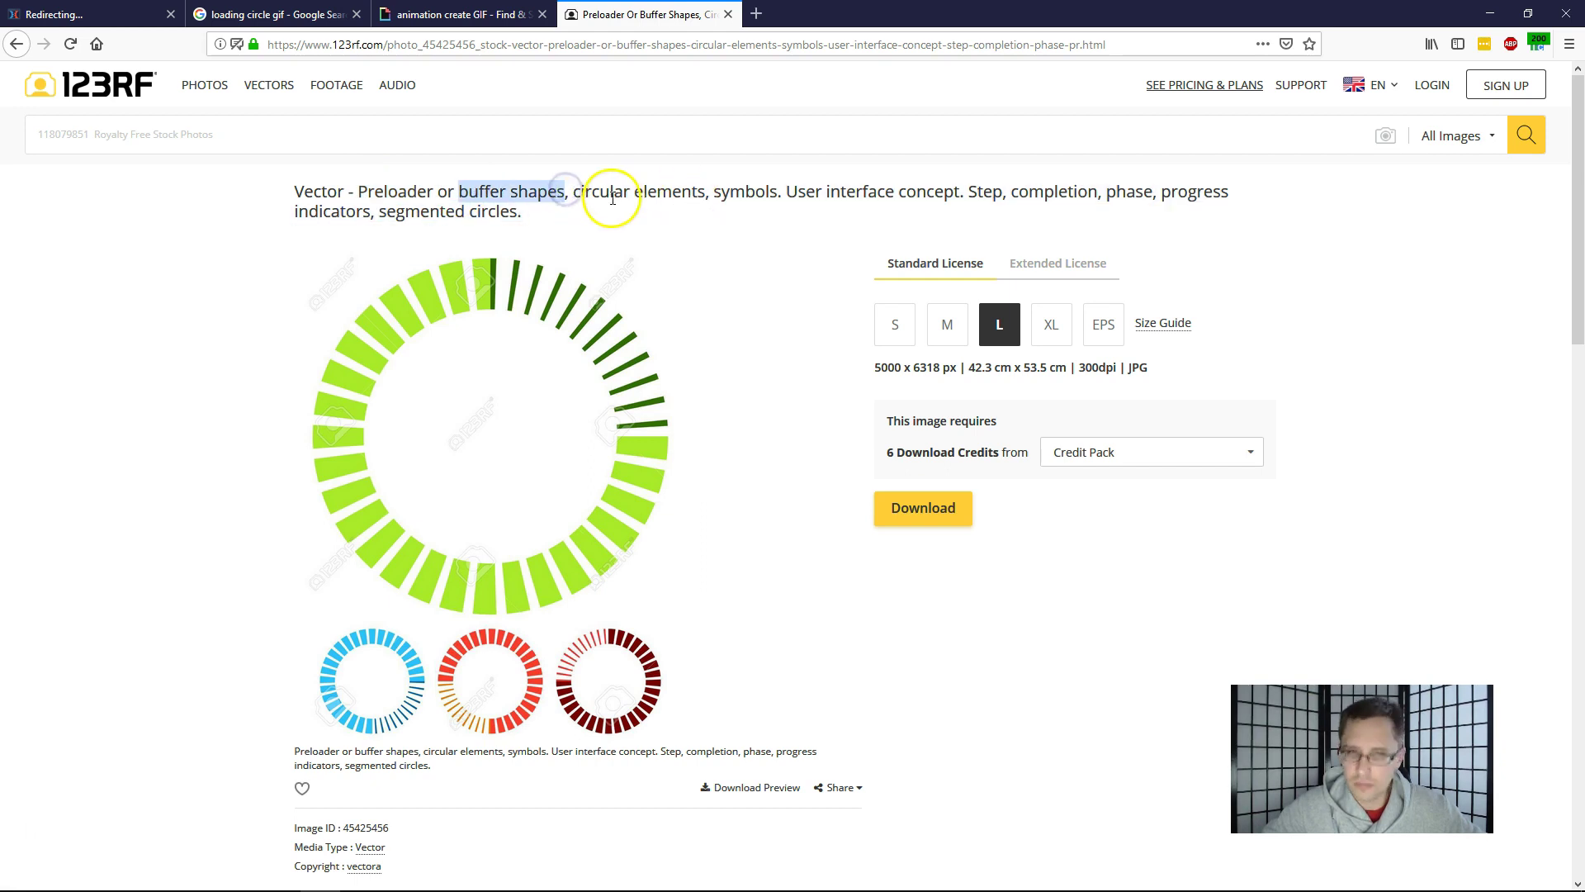
{"action": "left_click_drag", "start_coordinate": [579, 195], "coordinate": [725, 201]}
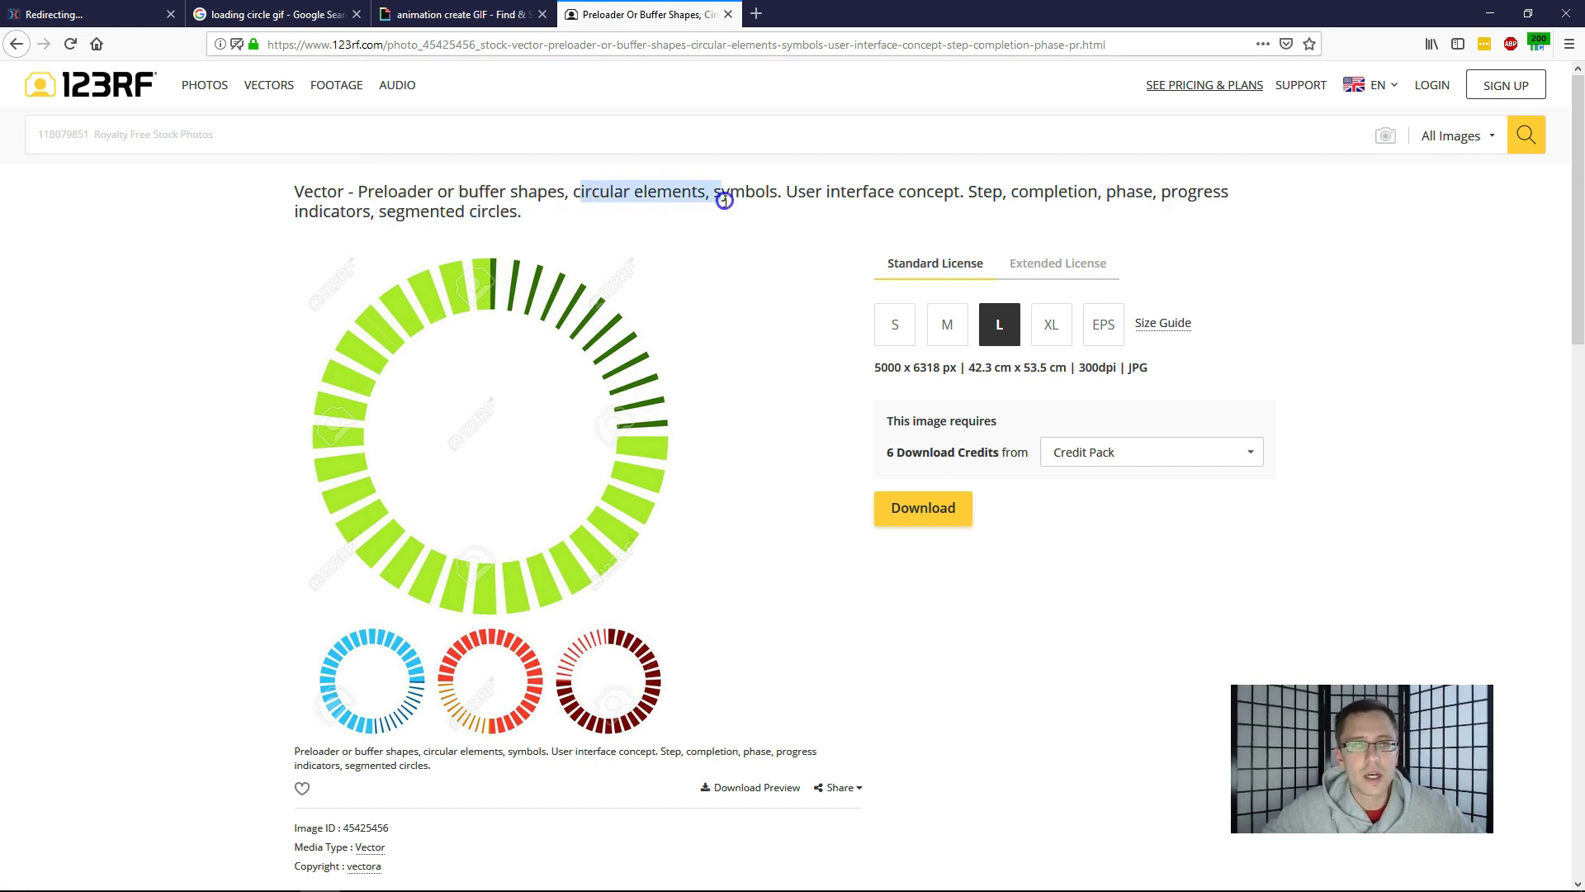
{"action": "left_click_drag", "start_coordinate": [1029, 193], "coordinate": [1222, 192]}
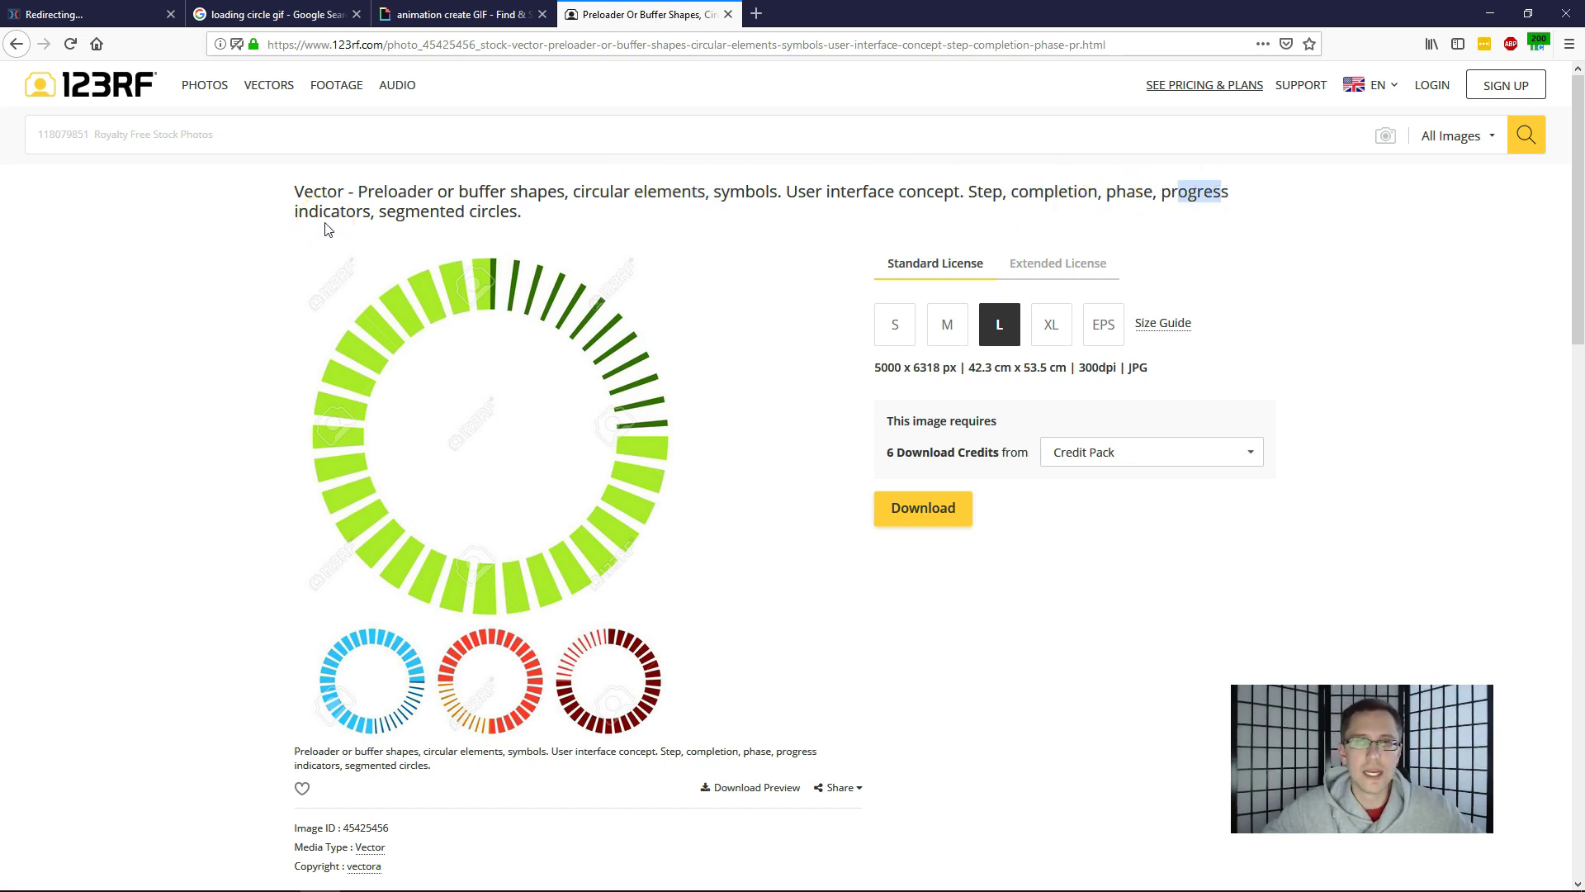
Step: Switch back to the Google image results and close the enlarged GIF preview
{"action": "left_click", "coordinate": [264, 14]}
{"action": "scroll", "coordinate": [733, 640], "scroll_direction": "up", "scroll_amount": 3}
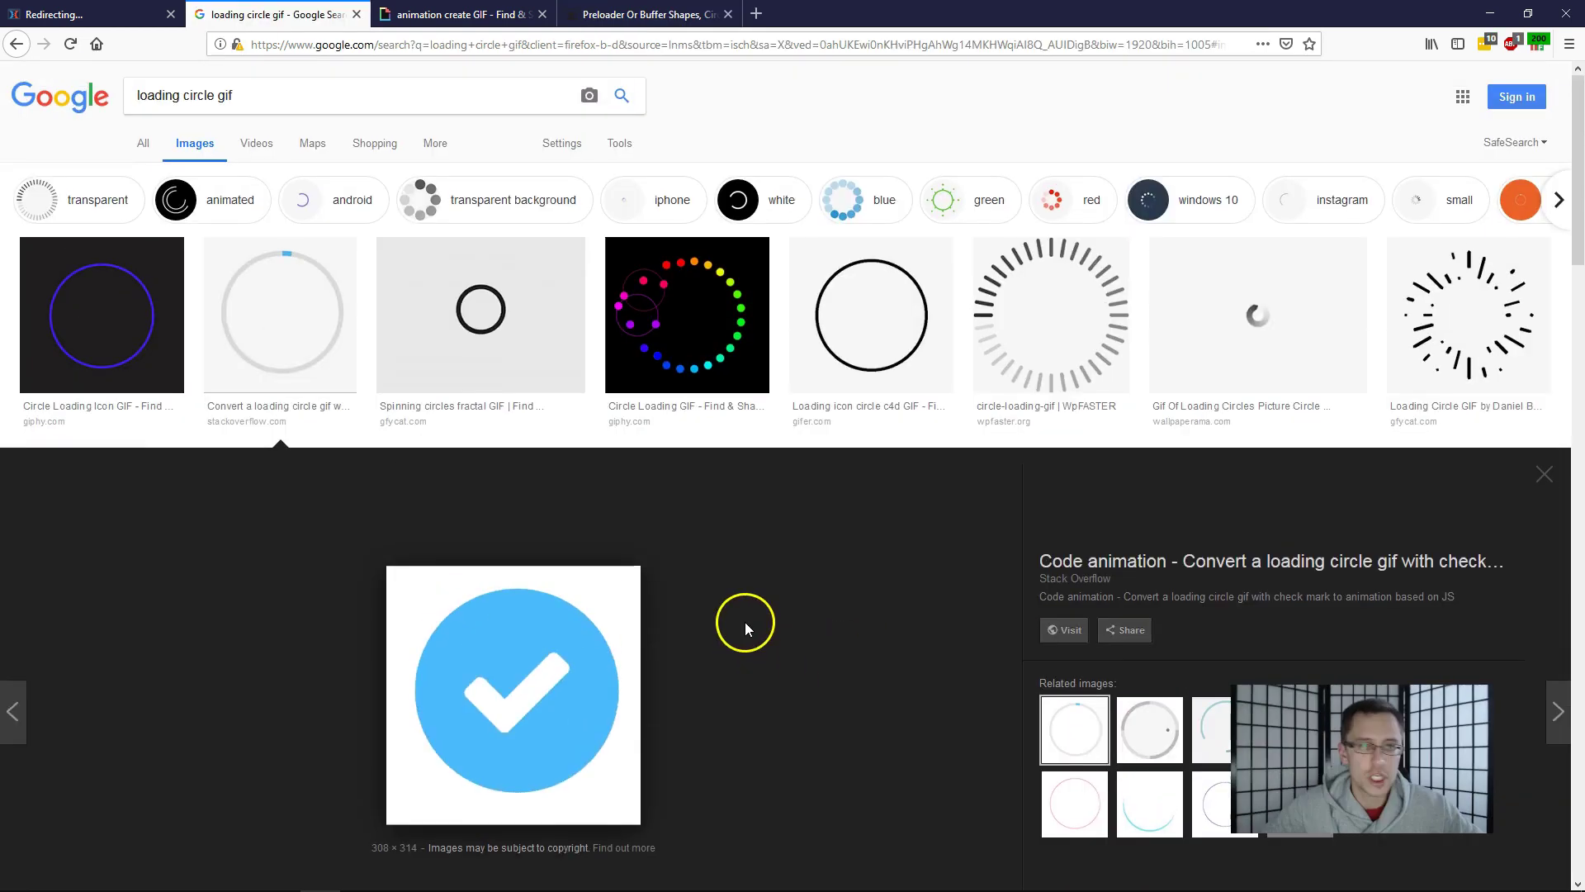
{"action": "left_click", "coordinate": [219, 311]}
{"action": "left_click", "coordinate": [91, 14]}
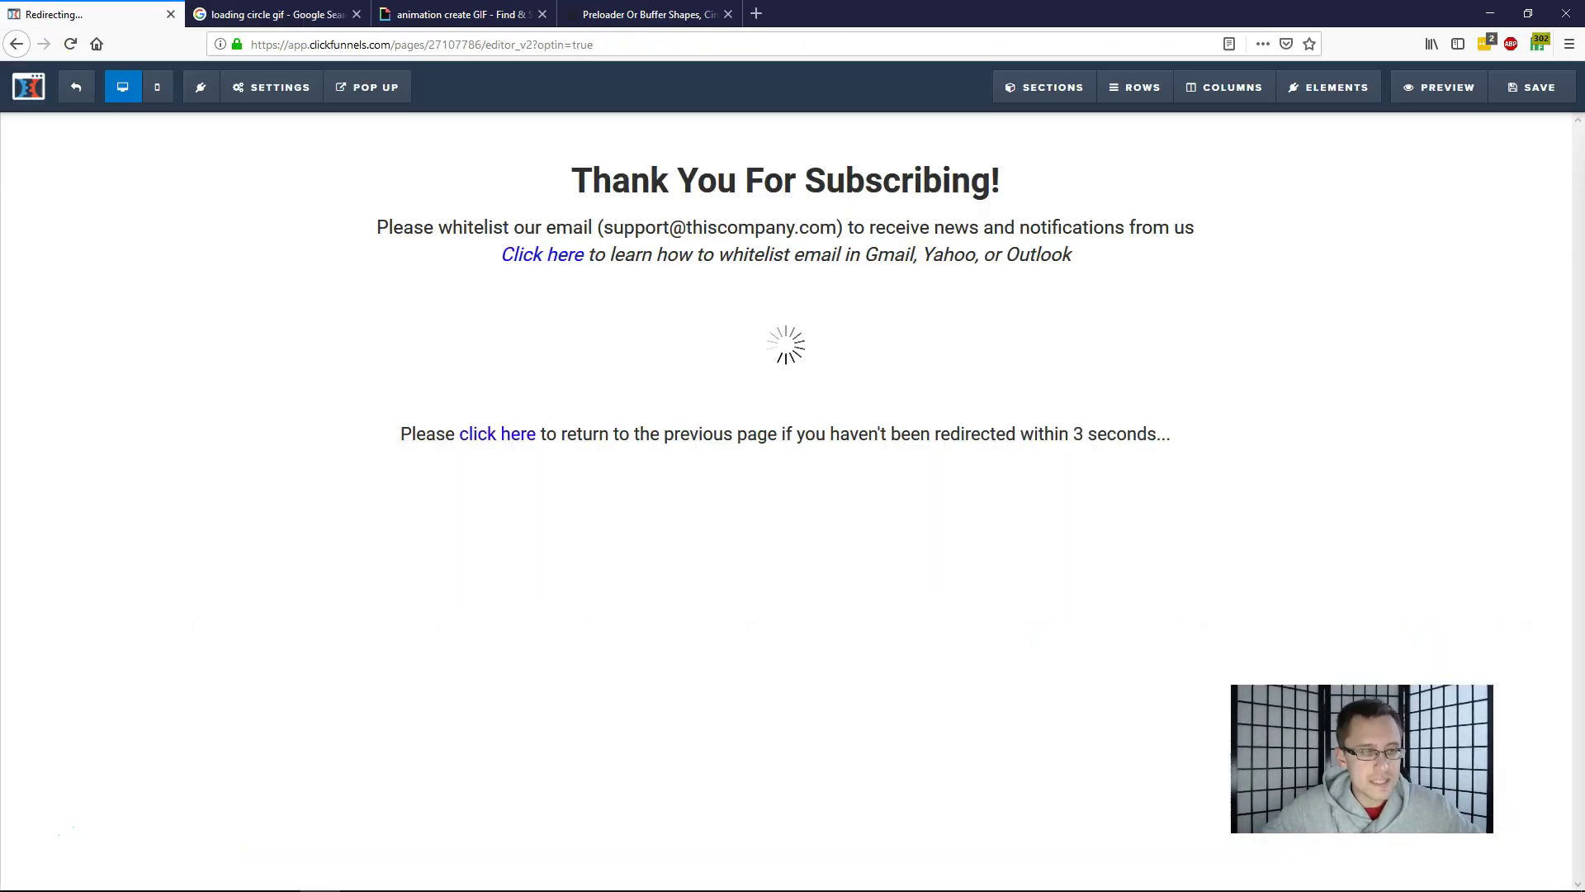